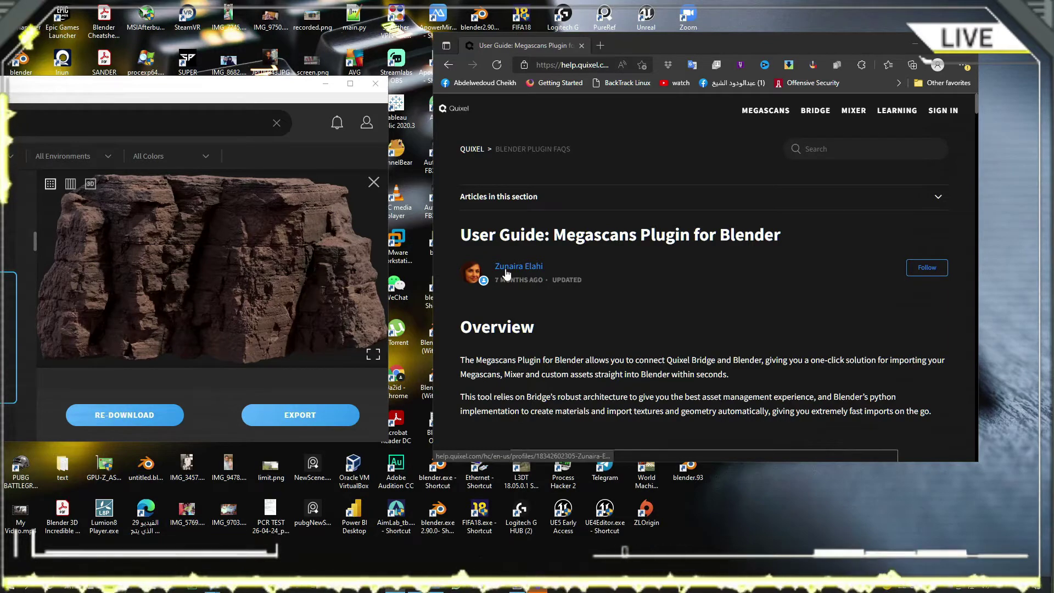
- Look through the Megascans Plugin for Blender user guide and find the Custom Installation instructions for Windows
{"action": "scroll", "coordinate": [675, 250], "scroll_direction": "down", "scroll_amount": 1}
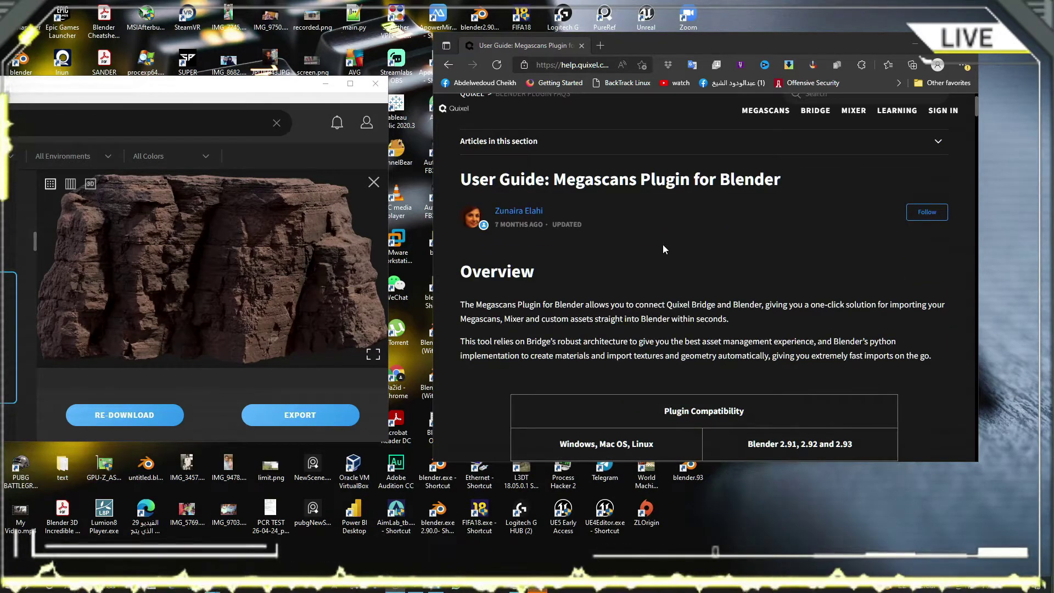
{"action": "scroll", "coordinate": [659, 231], "scroll_direction": "down", "scroll_amount": 12}
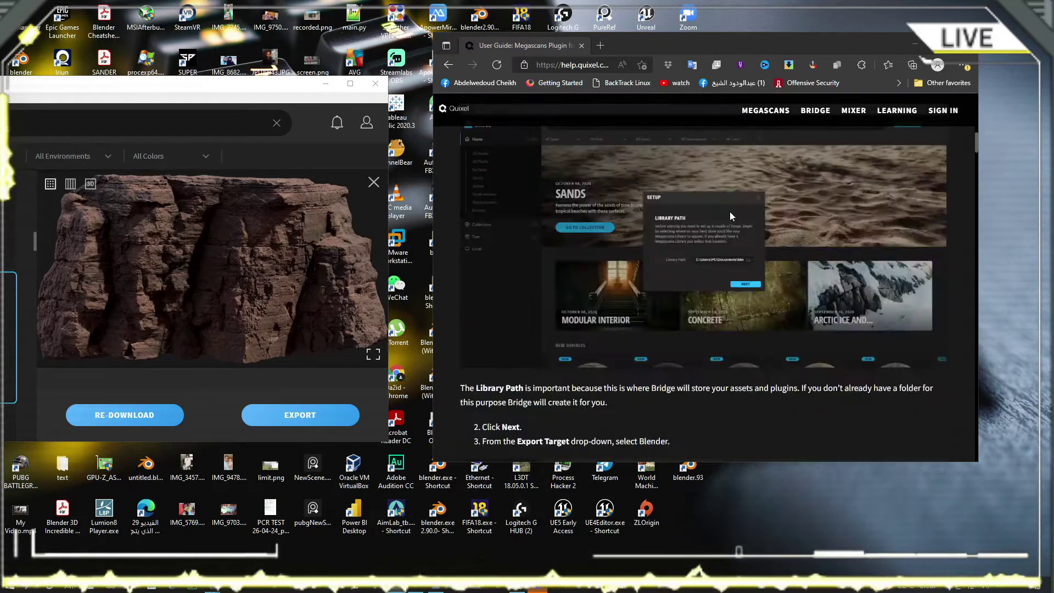
{"action": "scroll", "coordinate": [629, 192], "scroll_direction": "down", "scroll_amount": 15}
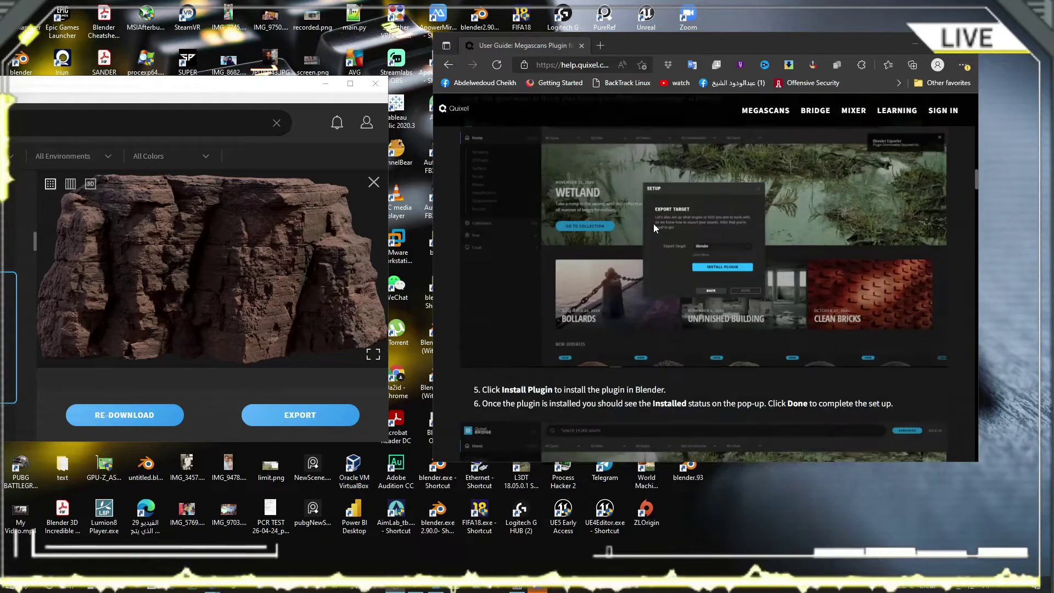
{"action": "scroll", "coordinate": [654, 228], "scroll_direction": "down", "scroll_amount": 15}
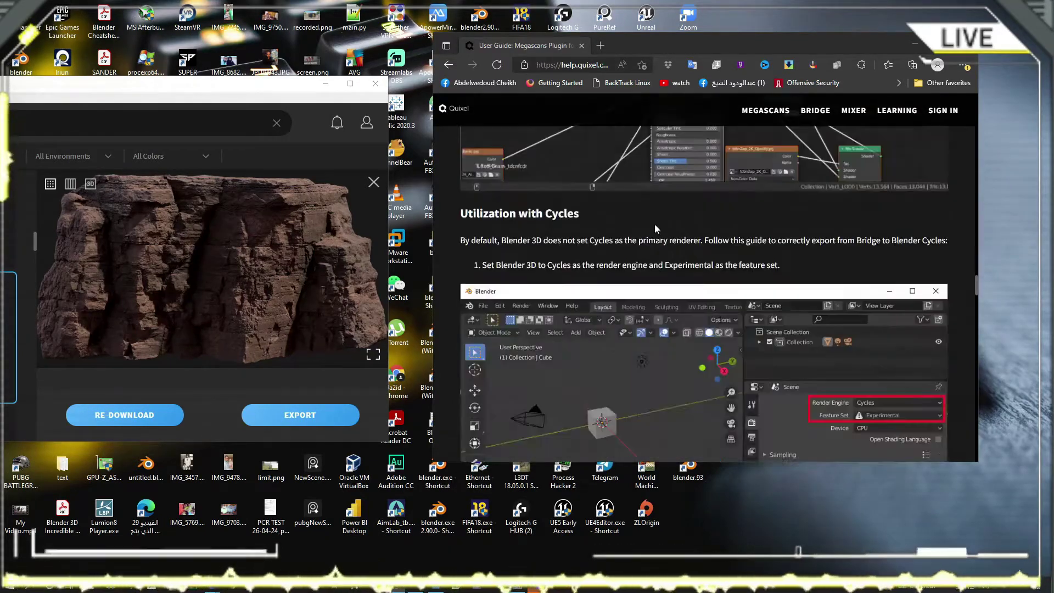
{"action": "scroll", "coordinate": [654, 224], "scroll_direction": "up", "scroll_amount": 20}
{"action": "scroll", "coordinate": [655, 224], "scroll_direction": "down", "scroll_amount": 5}
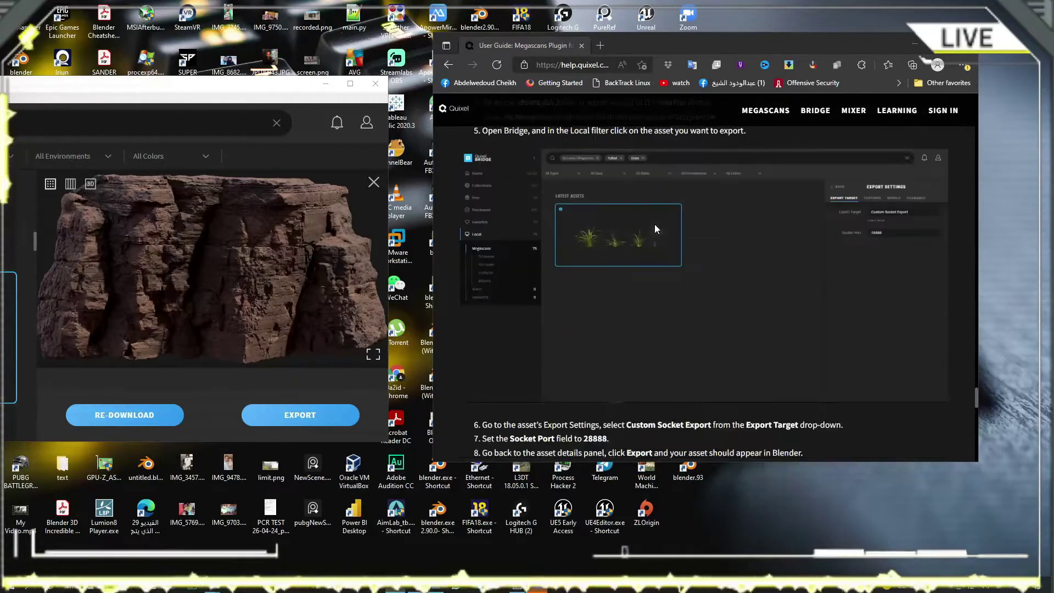
{"action": "scroll", "coordinate": [654, 224], "scroll_direction": "up", "scroll_amount": 4}
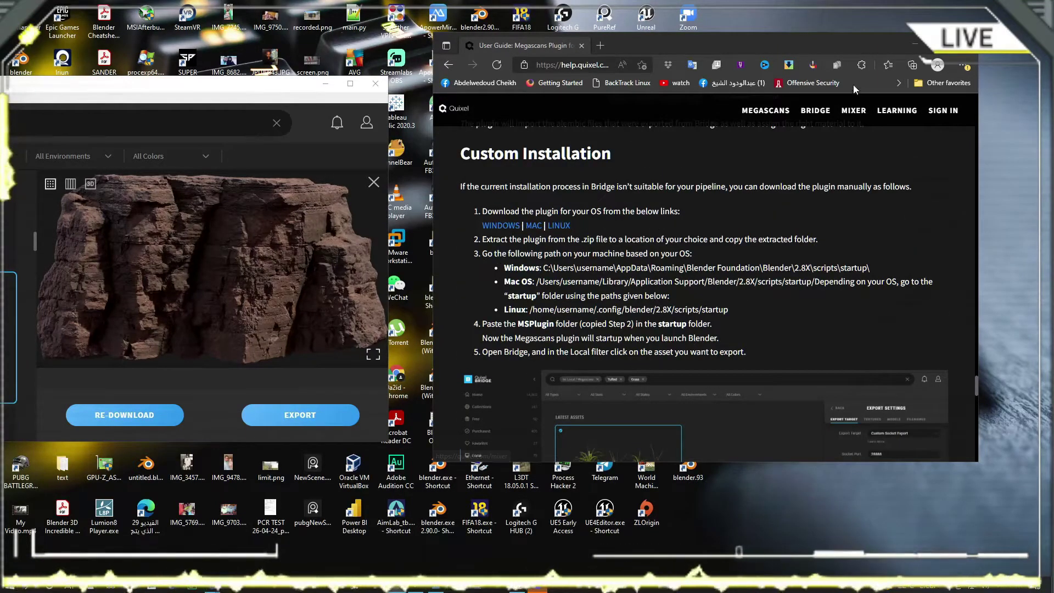
- Open the 3.6.zip plugin archive from the Downloads folder, and clear the Downloads and browser windows out of the way
{"action": "key", "text": "super+e"}
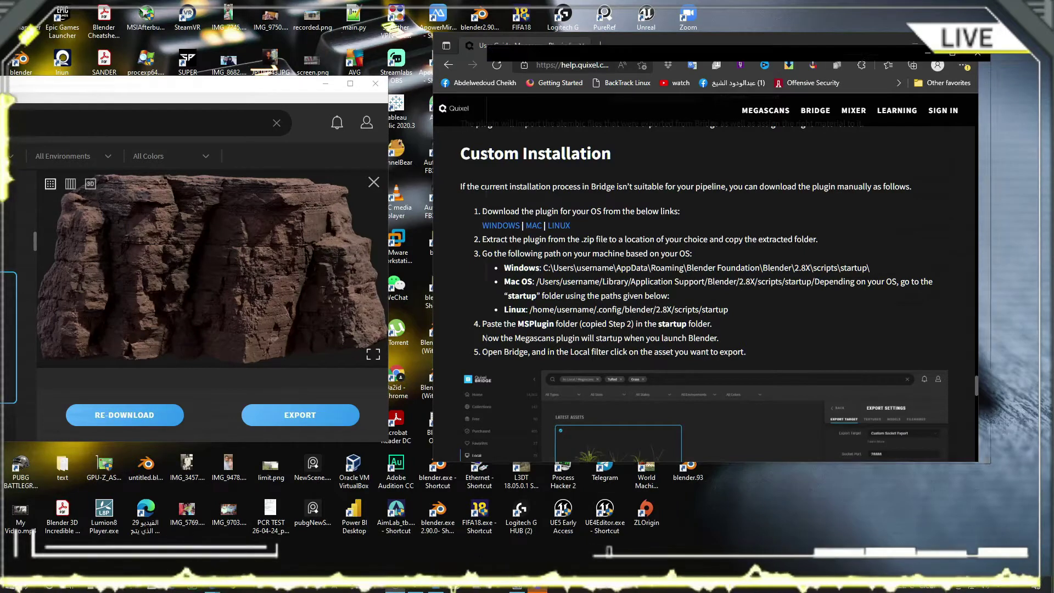
{"action": "double_click", "coordinate": [664, 269]}
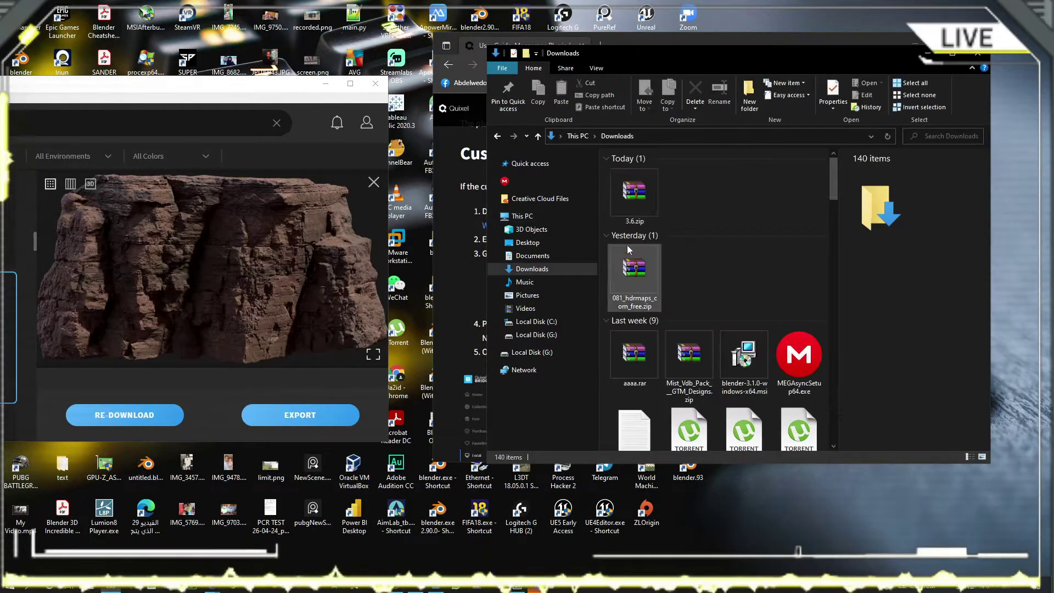
{"action": "left_click", "coordinate": [614, 197]}
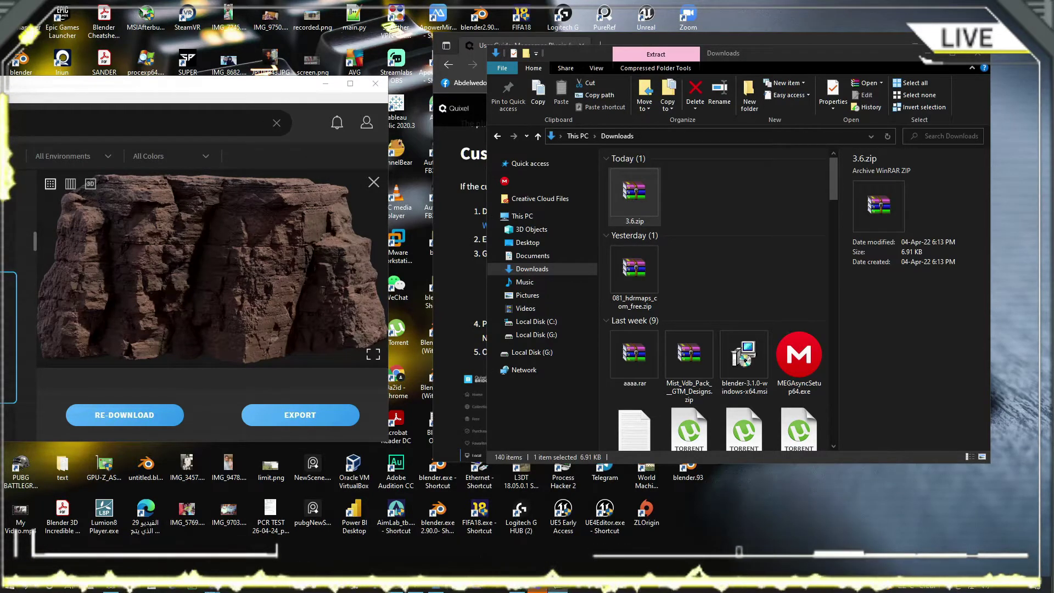
{"action": "key", "text": "Return"}
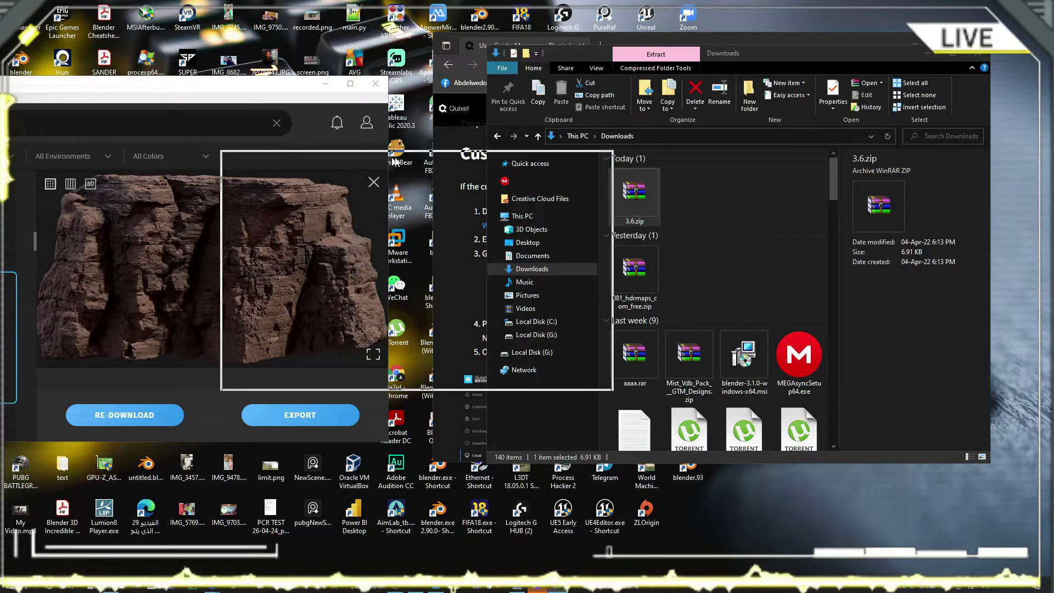
{"action": "left_click_drag", "start_coordinate": [451, 152], "coordinate": [311, 65]}
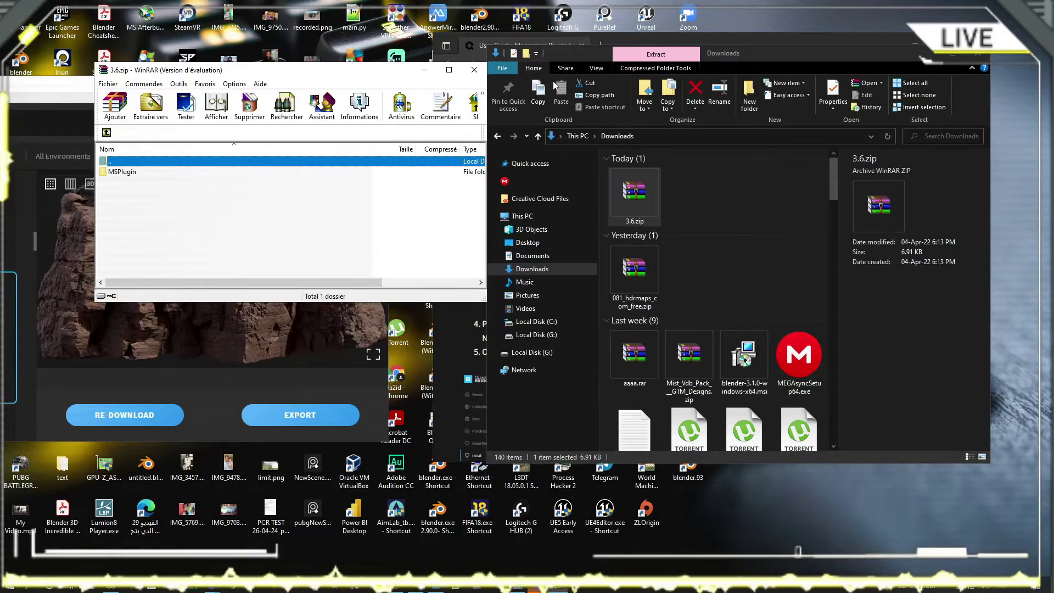
{"action": "left_click", "coordinate": [980, 58]}
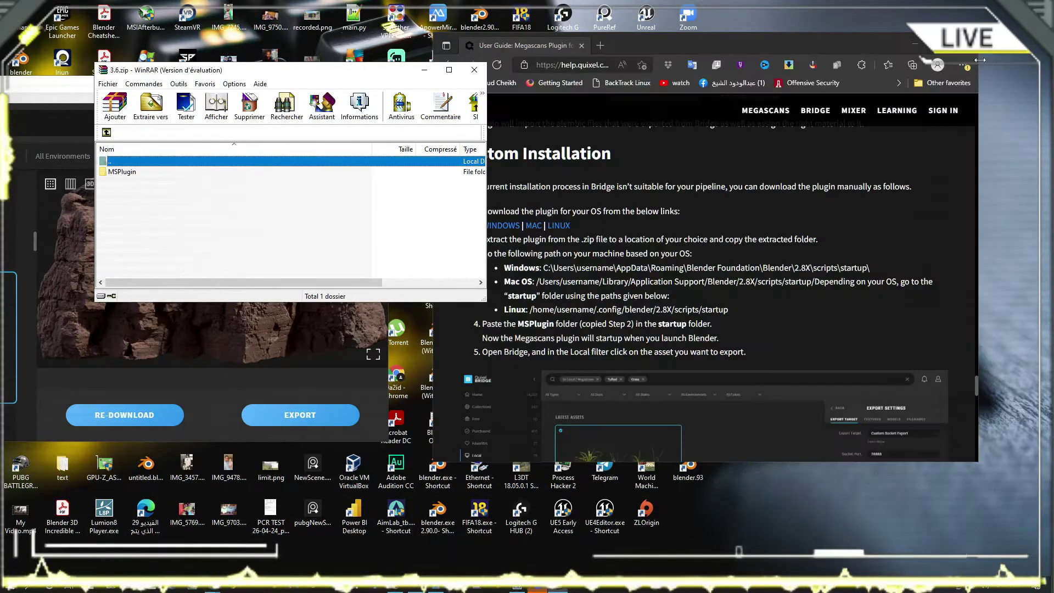
{"action": "left_click", "coordinate": [916, 45]}
- Browse in a new File Explorer window to the user profile's AppData\Roaming folder on Local Disk (C:)
{"action": "left_click", "coordinate": [114, 586]}
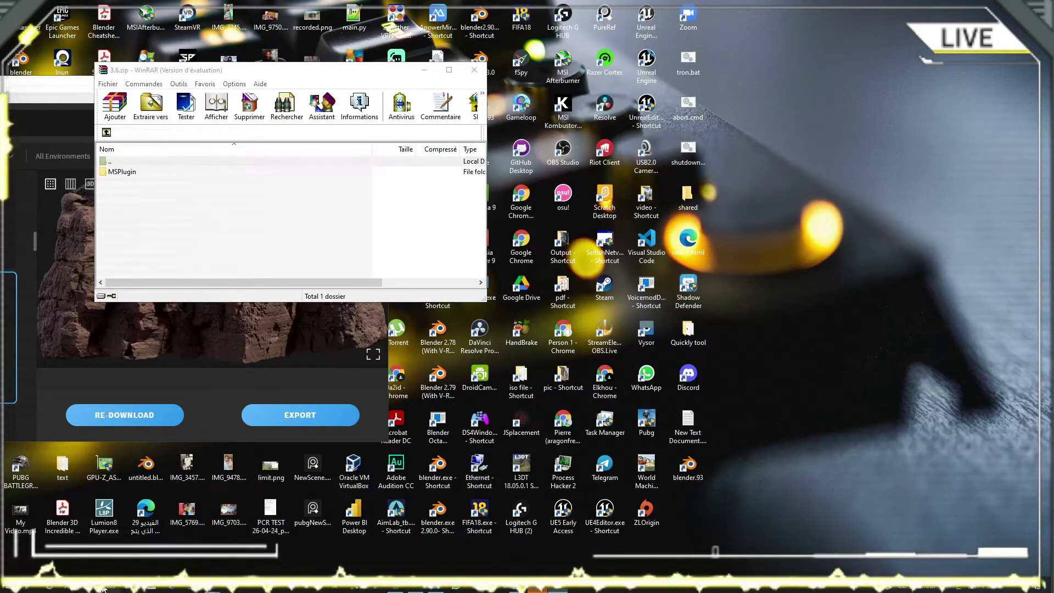
{"action": "scroll", "coordinate": [675, 412], "scroll_direction": "down", "scroll_amount": 2}
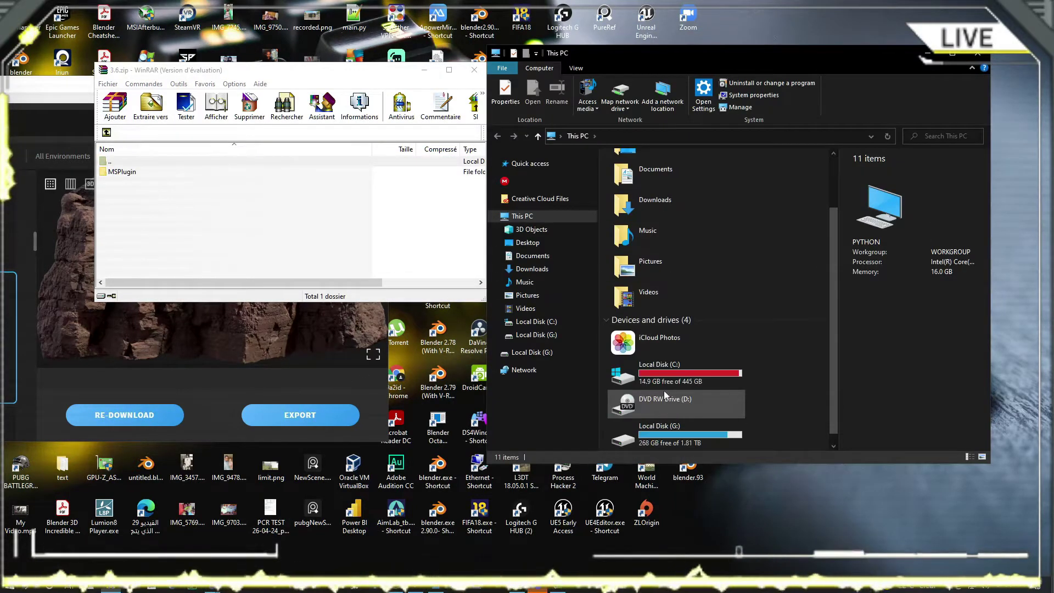
{"action": "double_click", "coordinate": [664, 377]}
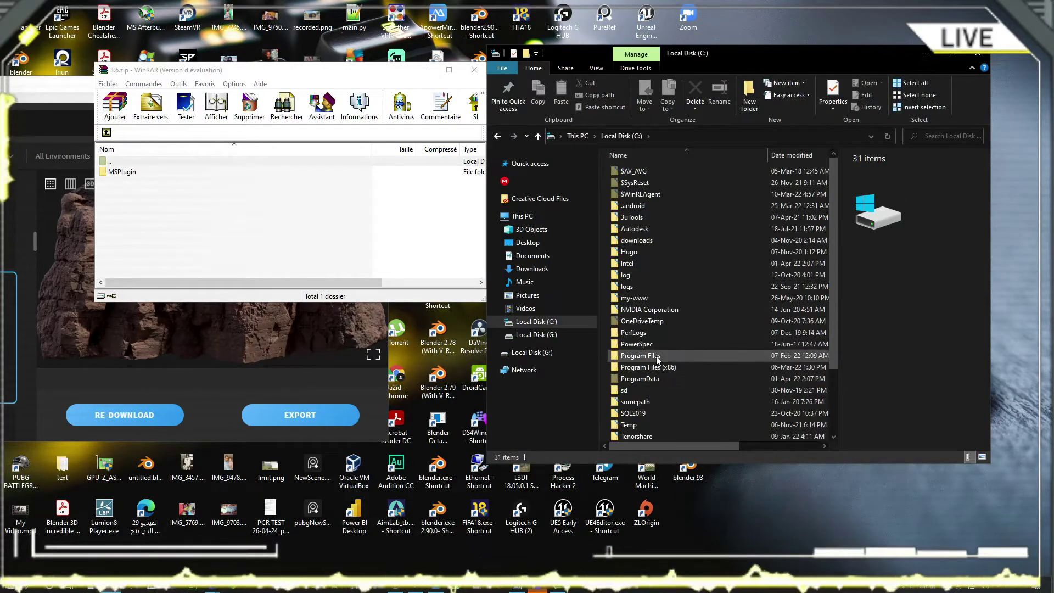
{"action": "scroll", "coordinate": [657, 384], "scroll_direction": "down", "scroll_amount": 2}
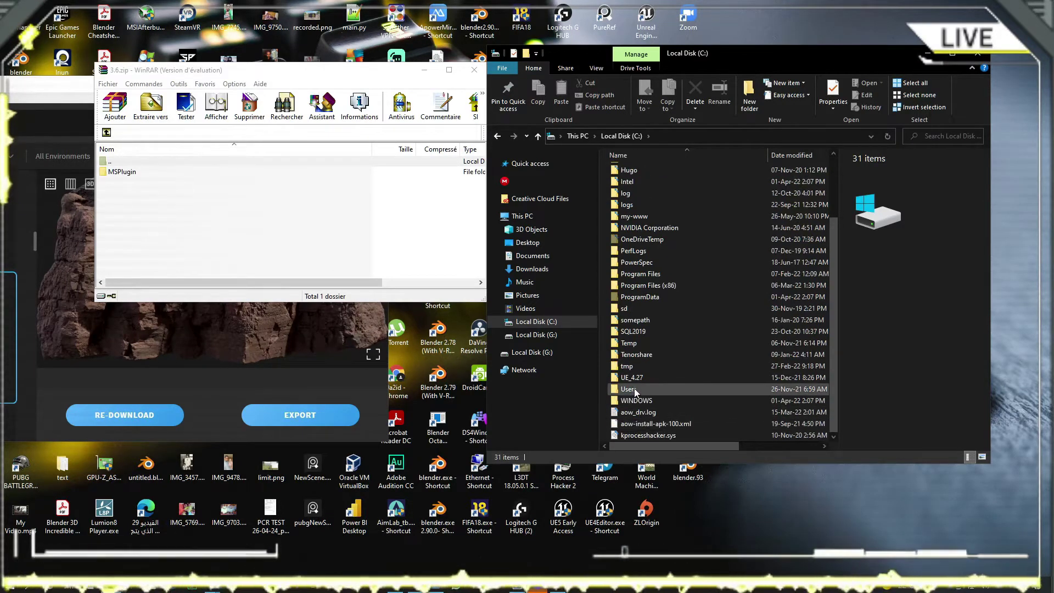
{"action": "double_click", "coordinate": [630, 412]}
{"action": "double_click", "coordinate": [632, 207]}
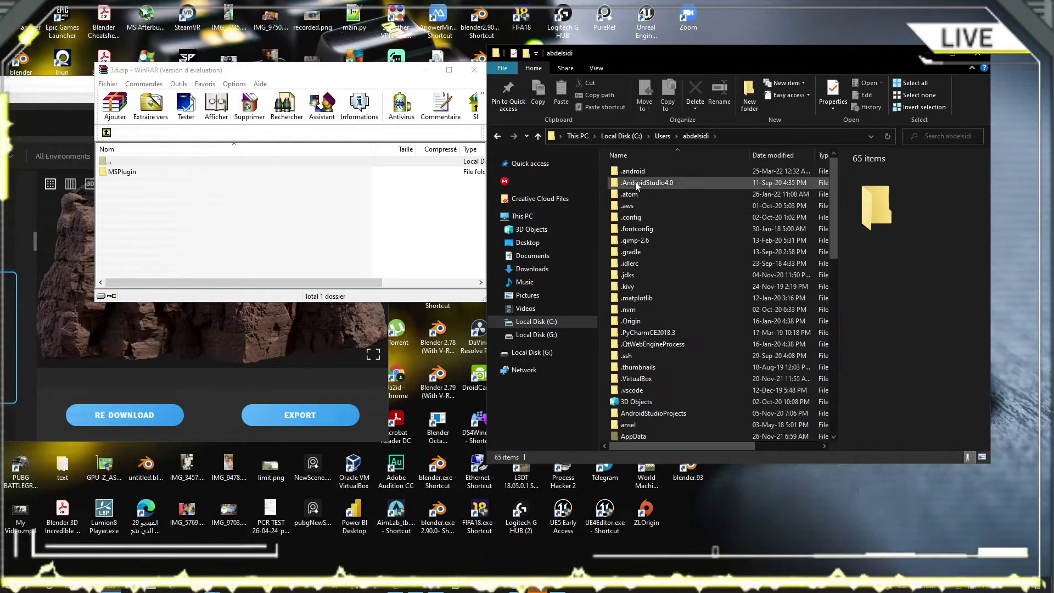
{"action": "scroll", "coordinate": [646, 384], "scroll_direction": "down", "scroll_amount": 1}
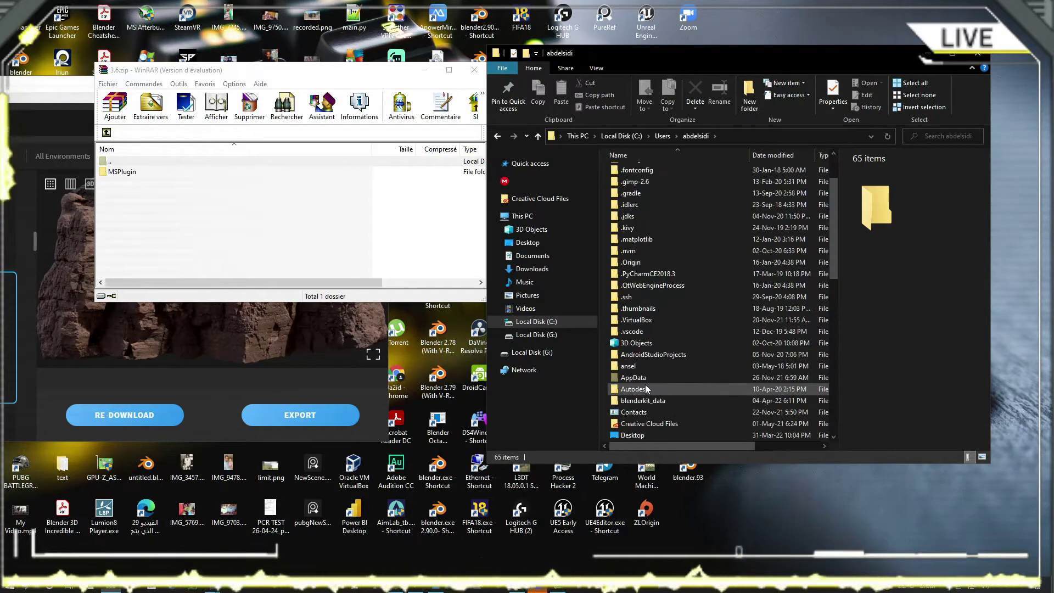
{"action": "double_click", "coordinate": [644, 385]}
{"action": "double_click", "coordinate": [641, 198]}
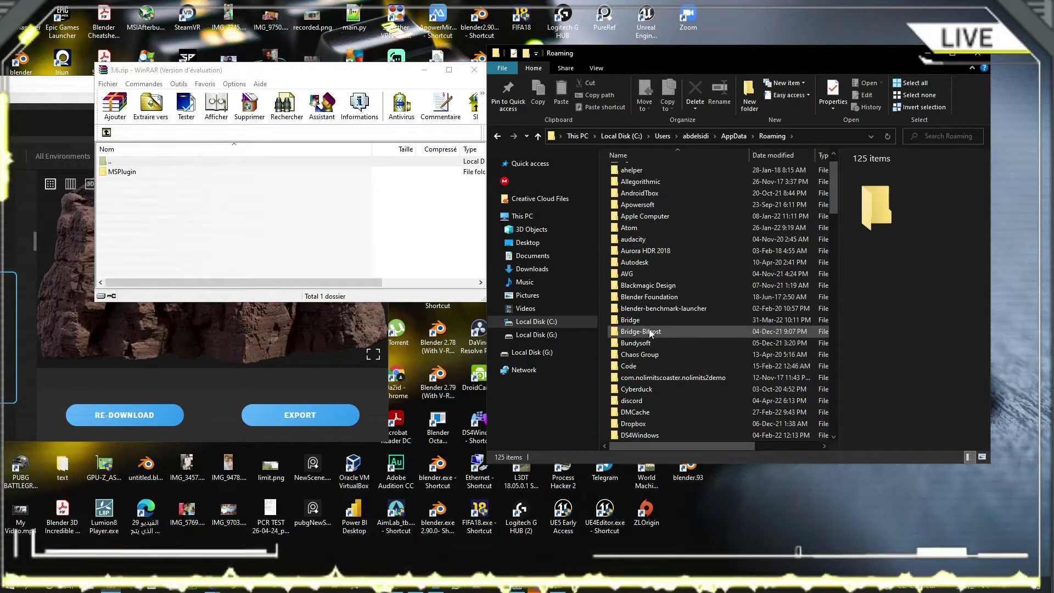
- Open the Blender Foundation\Blender\3.1\scripts\addons folder inside Roaming
{"action": "double_click", "coordinate": [661, 297]}
{"action": "double_click", "coordinate": [623, 173]}
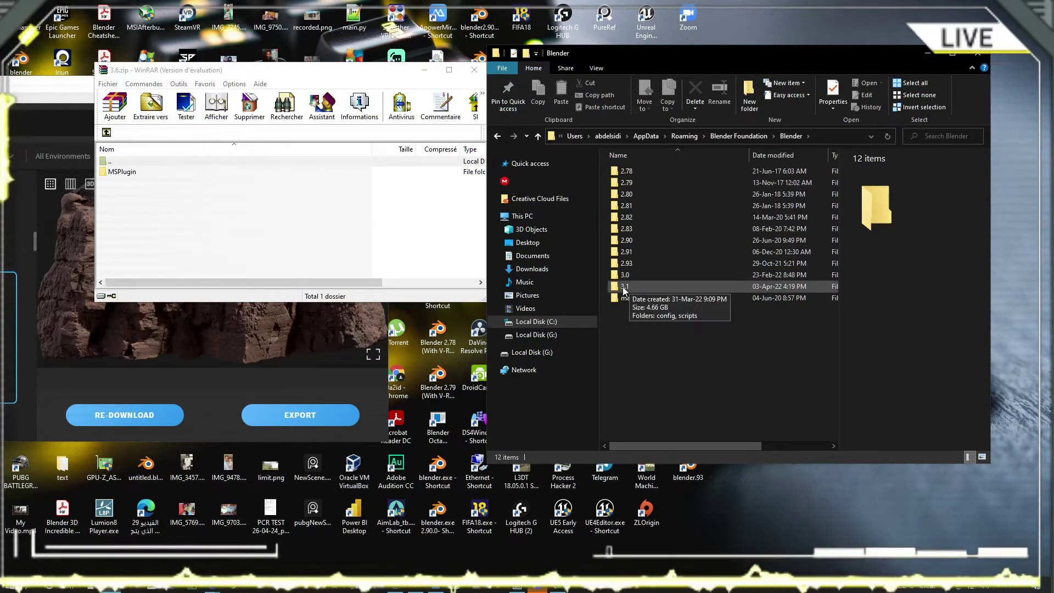
{"action": "double_click", "coordinate": [627, 286]}
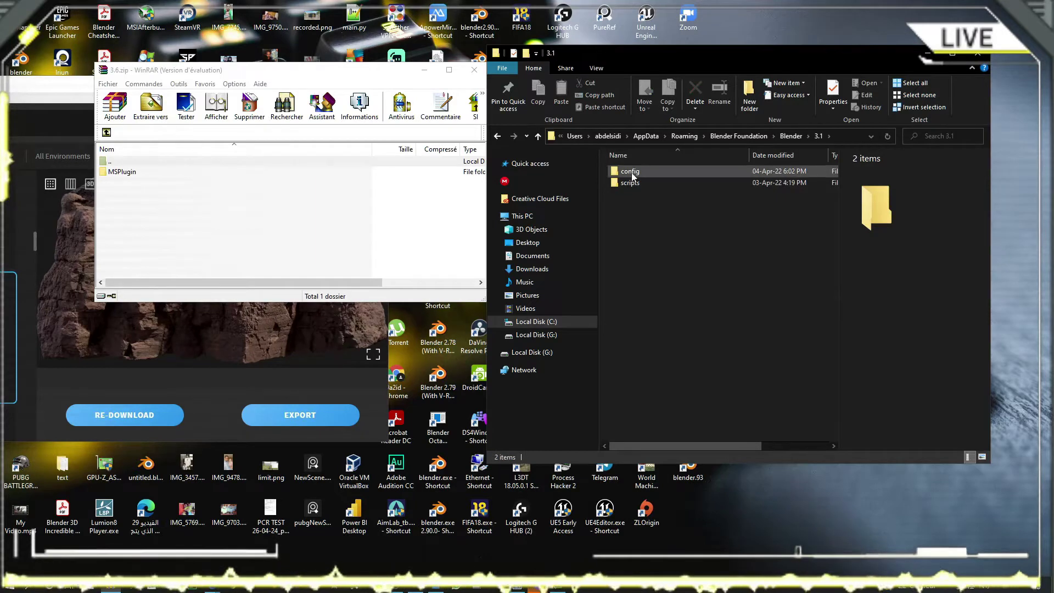
{"action": "double_click", "coordinate": [634, 185]}
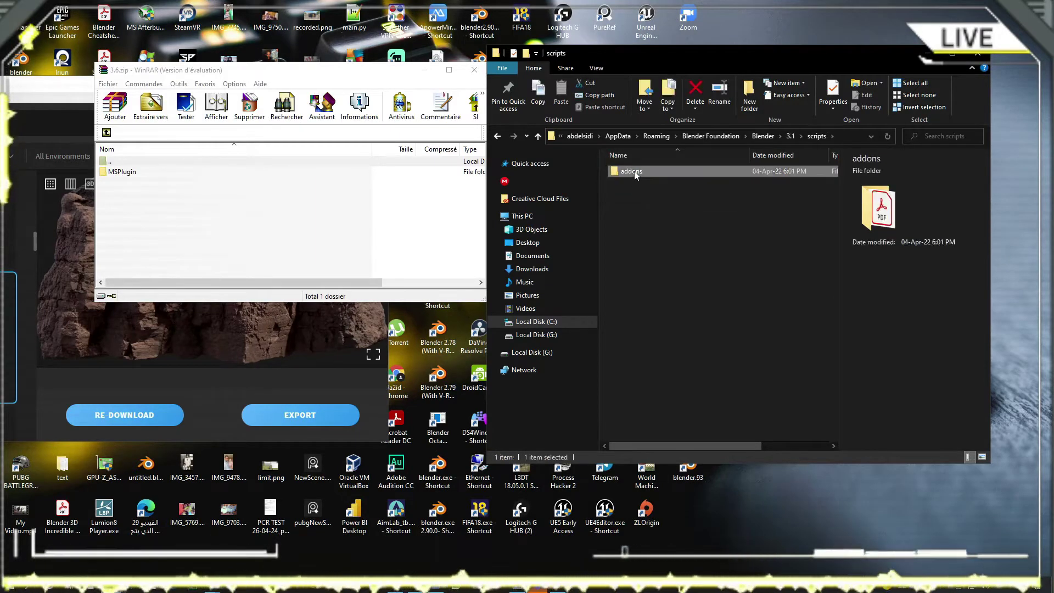
{"action": "double_click", "coordinate": [632, 171]}
- Try to copy the MSPlugin folder from the archive into the addons folder, and close the archive and folder windows
{"action": "left_click_drag", "start_coordinate": [130, 176], "coordinate": [637, 255]}
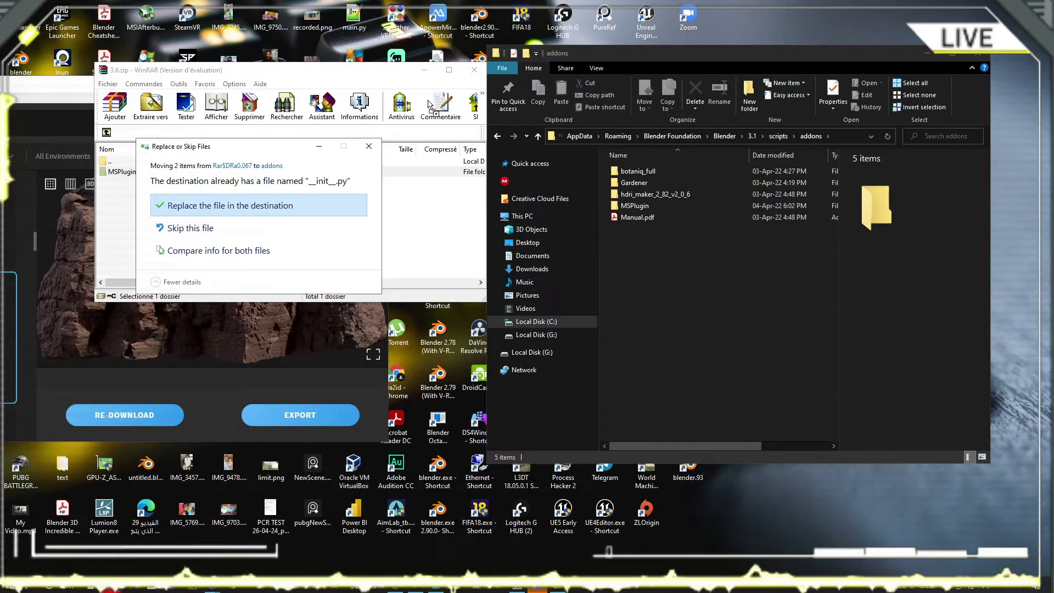
{"action": "left_click", "coordinate": [369, 146]}
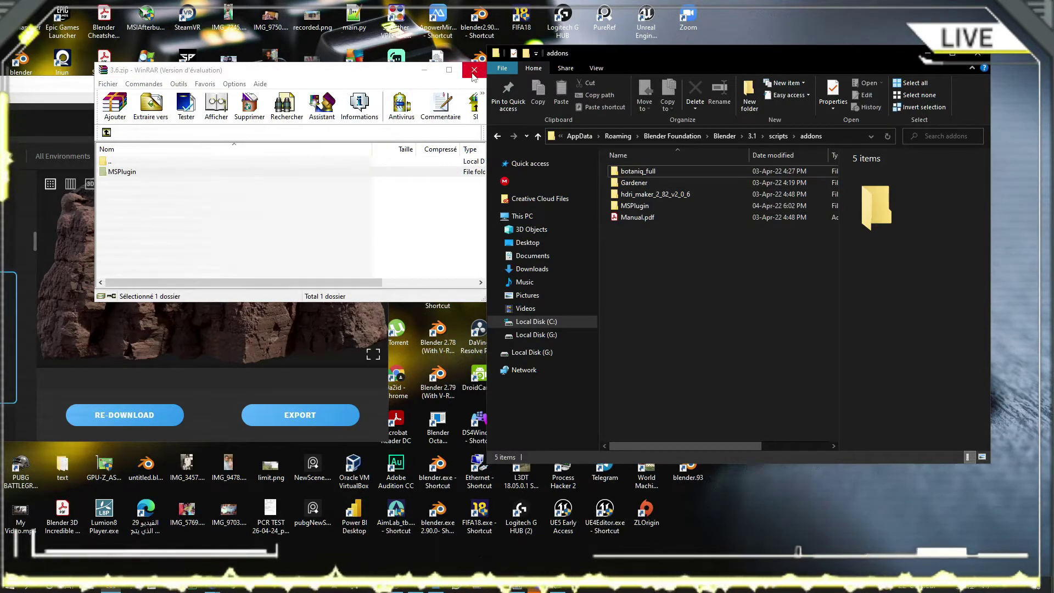
{"action": "left_click", "coordinate": [473, 71]}
{"action": "left_click", "coordinate": [972, 59]}
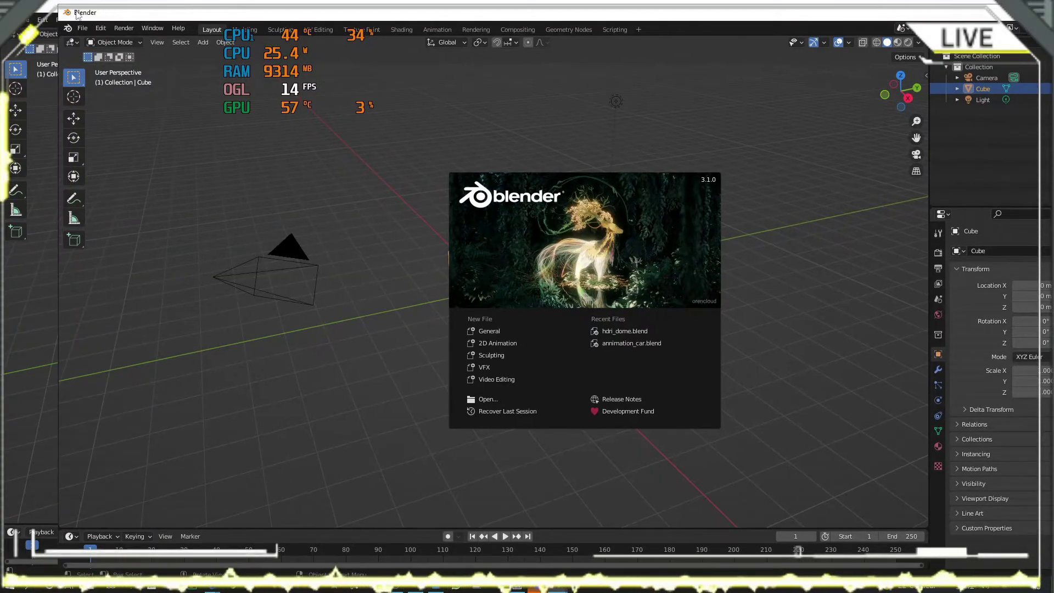
- Place the Blender window beside Quixel Bridge and try to export the rock cliff asset to Blender
{"action": "double_click", "coordinate": [504, 12]}
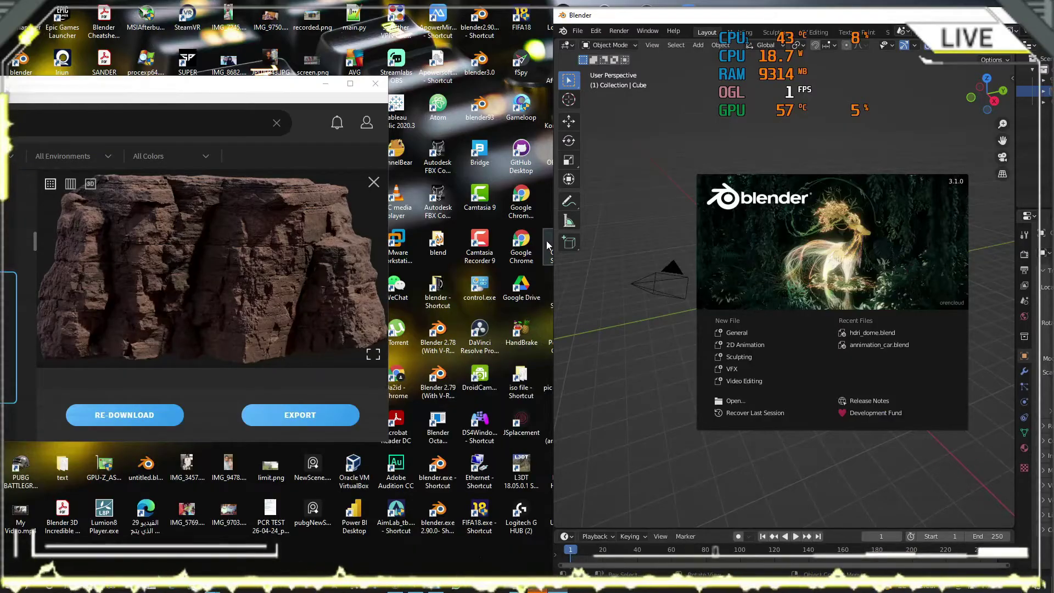
{"action": "left_click_drag", "start_coordinate": [555, 251], "coordinate": [459, 252]}
{"action": "left_click", "coordinate": [282, 415]}
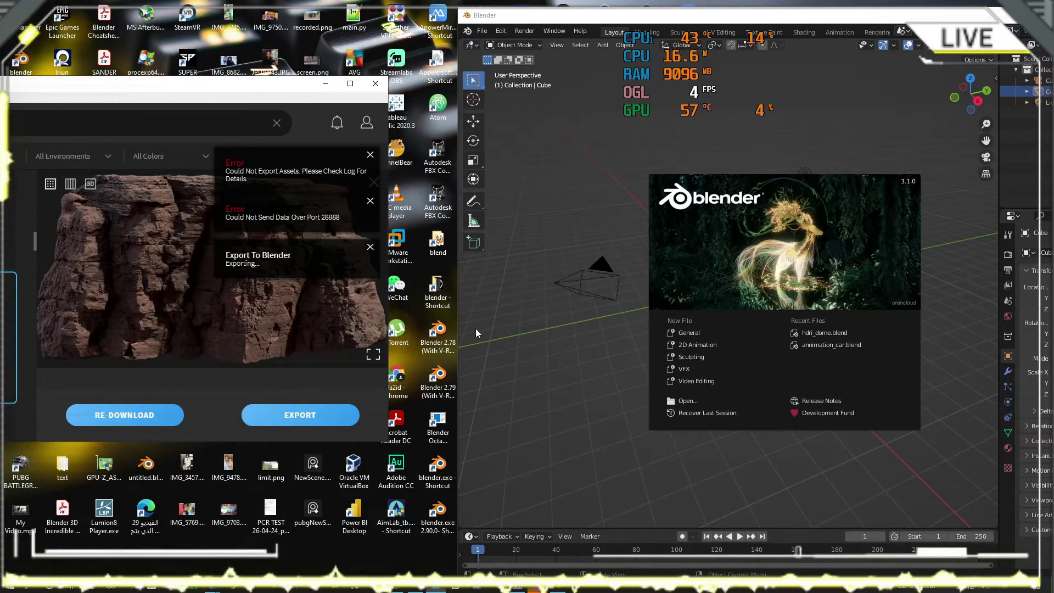
- Search Blender's add-on preferences for "mega" to check whether the Megascans Plugin is enabled, and close the preferences
{"action": "left_click", "coordinate": [496, 303]}
{"action": "left_click", "coordinate": [501, 31]}
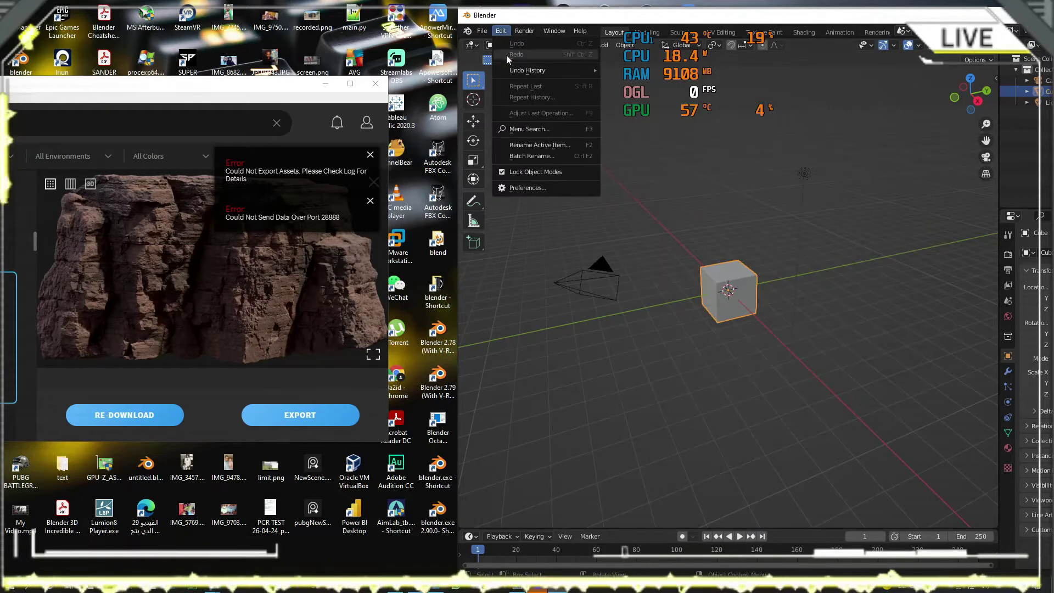
{"action": "left_click", "coordinate": [524, 188]}
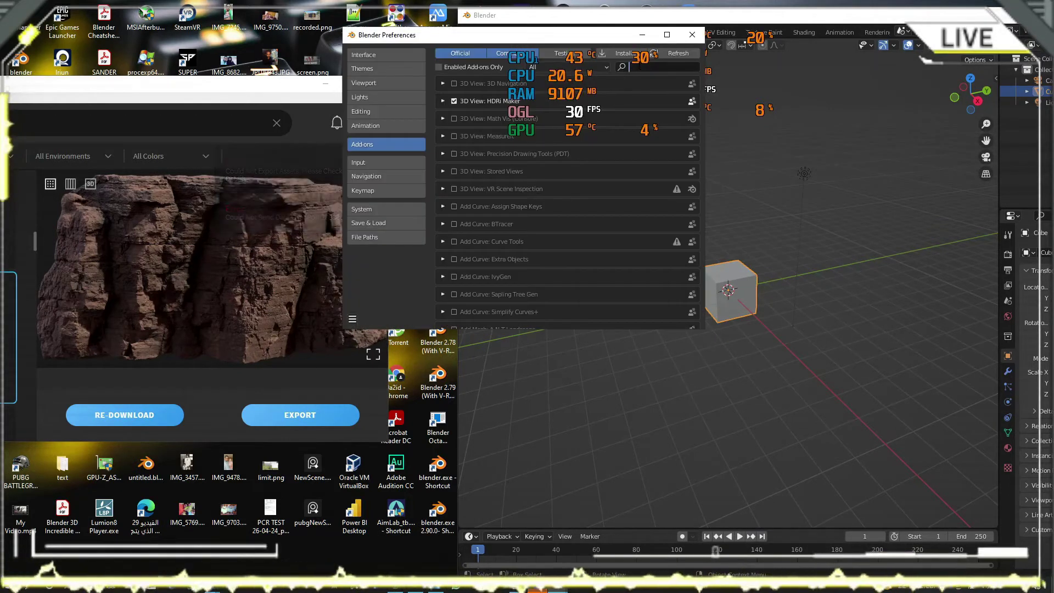
{"action": "type", "text": "mega"}
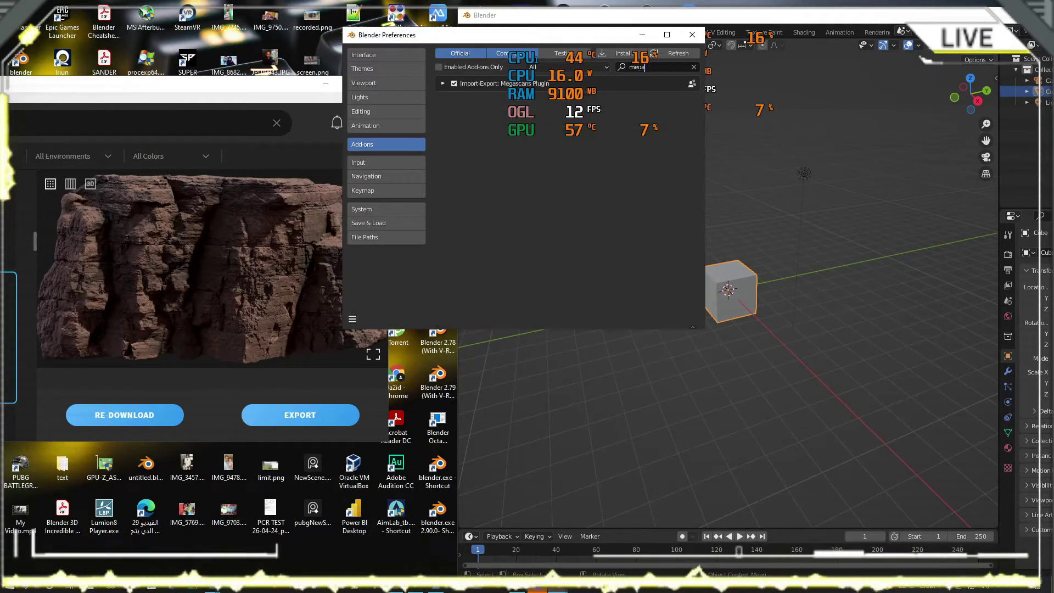
{"action": "left_click", "coordinate": [692, 35]}
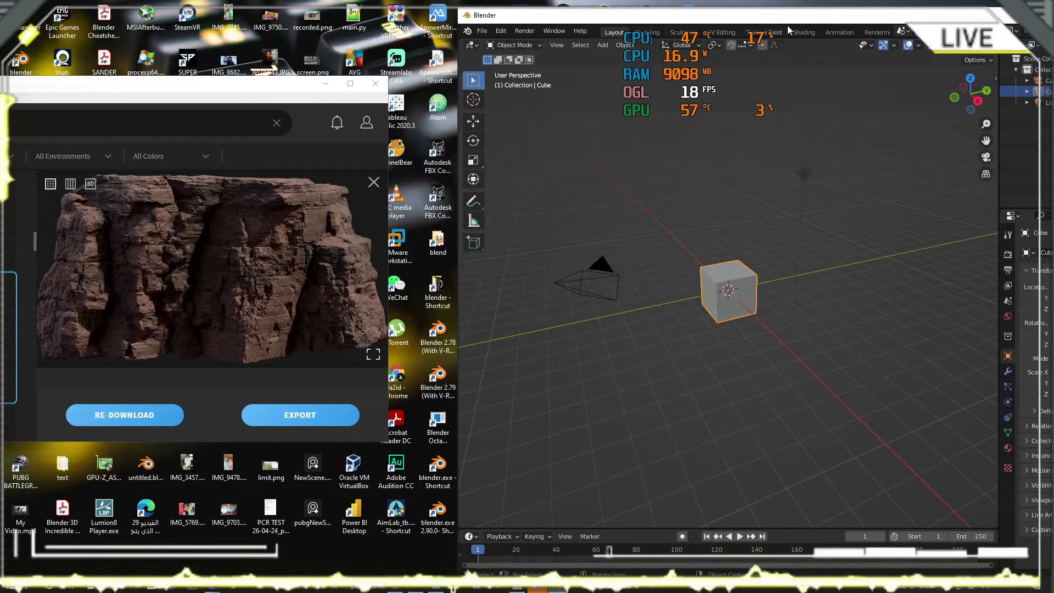
- Restart Blender, resize and place its window beside Quixel Bridge, and dismiss the splash screen
{"action": "left_click_drag", "start_coordinate": [729, 19], "coordinate": [588, 20]}
{"action": "left_click", "coordinate": [959, 19]}
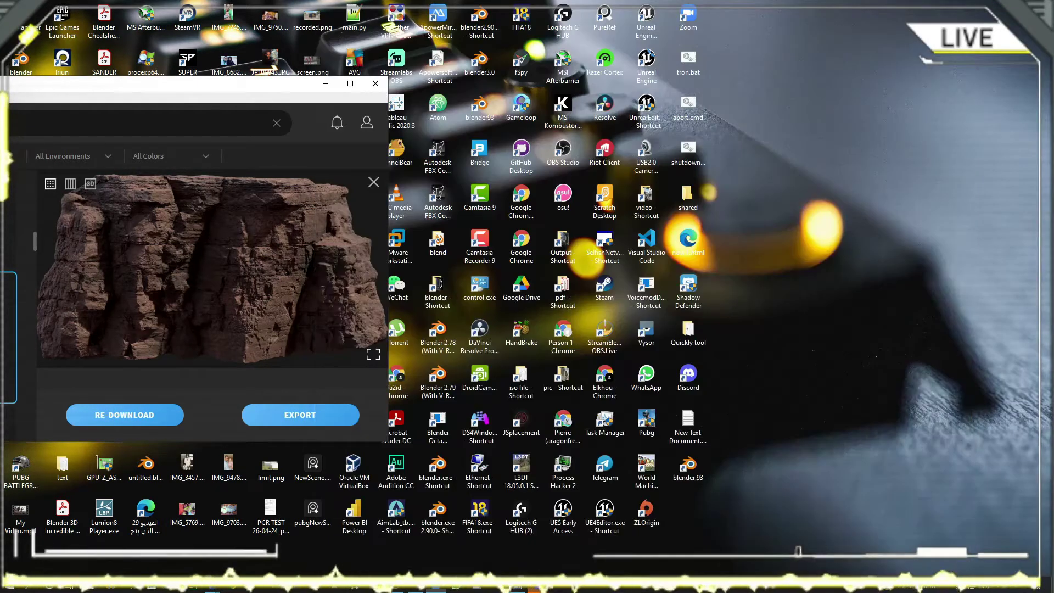
{"action": "double_click", "coordinate": [688, 466]}
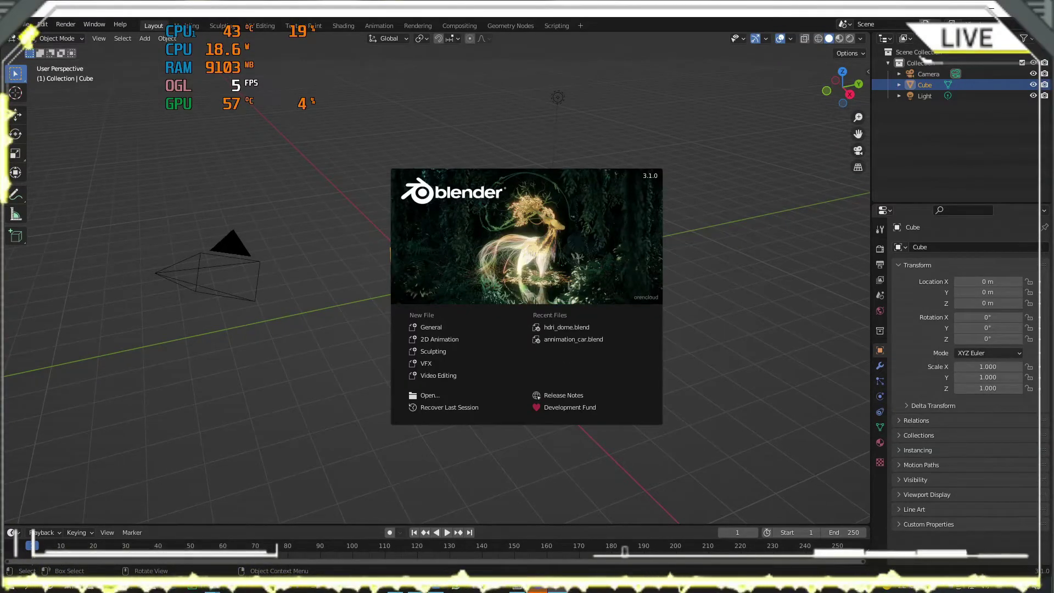
{"action": "left_click_drag", "start_coordinate": [891, 11], "coordinate": [969, 12]}
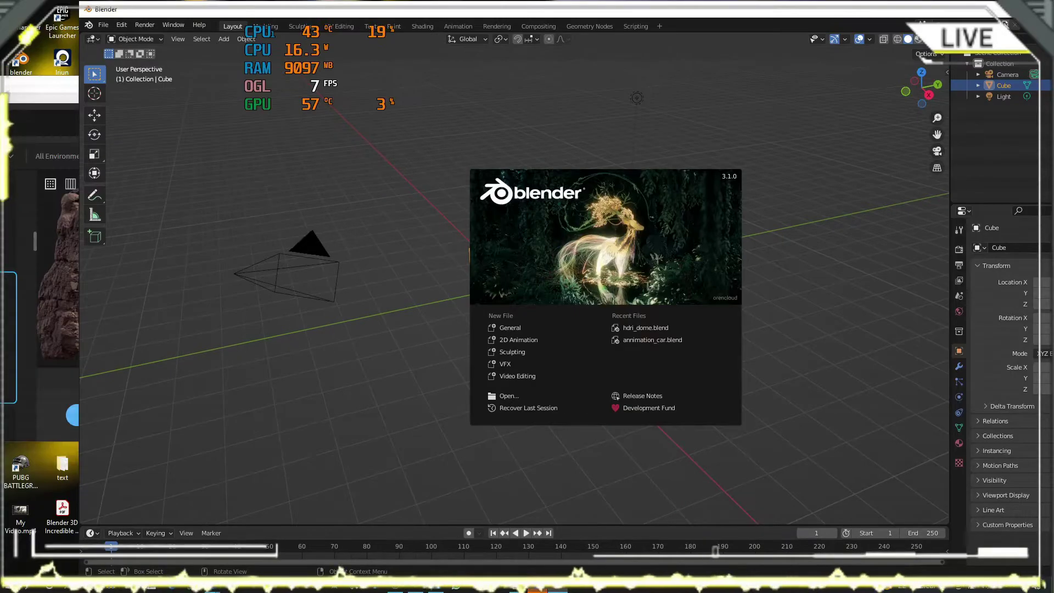
{"action": "left_click_drag", "start_coordinate": [844, 16], "coordinate": [680, 14]}
{"action": "left_click_drag", "start_coordinate": [970, 2], "coordinate": [473, 56]}
{"action": "left_click_drag", "start_coordinate": [327, 66], "coordinate": [881, 48]}
{"action": "left_click", "coordinate": [558, 392]}
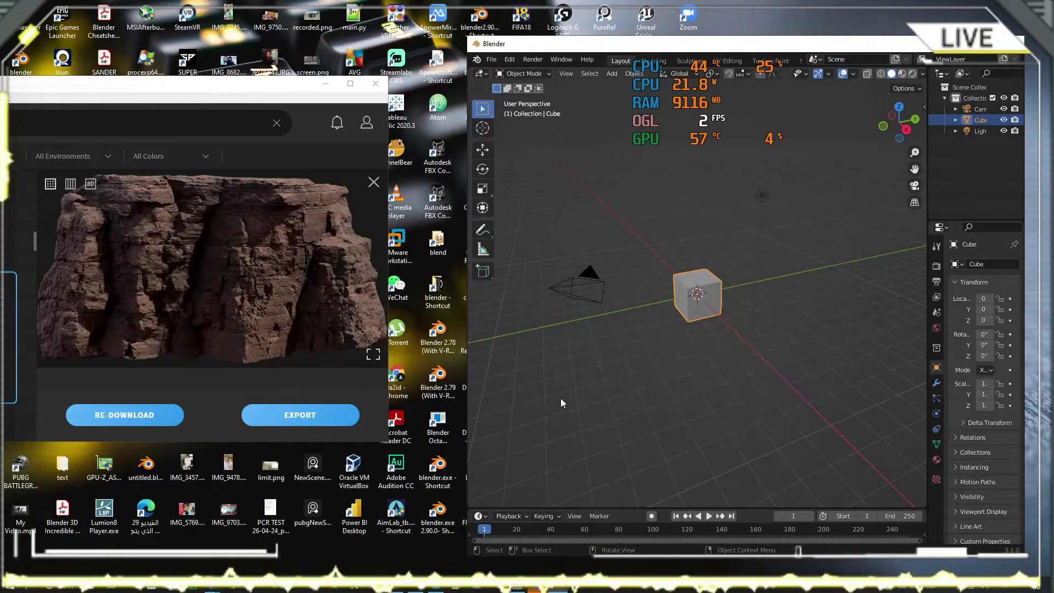
- Export the rock cliff asset from Quixel Bridge to Blender and view the imported mesh from several angles
{"action": "left_click", "coordinate": [315, 421]}
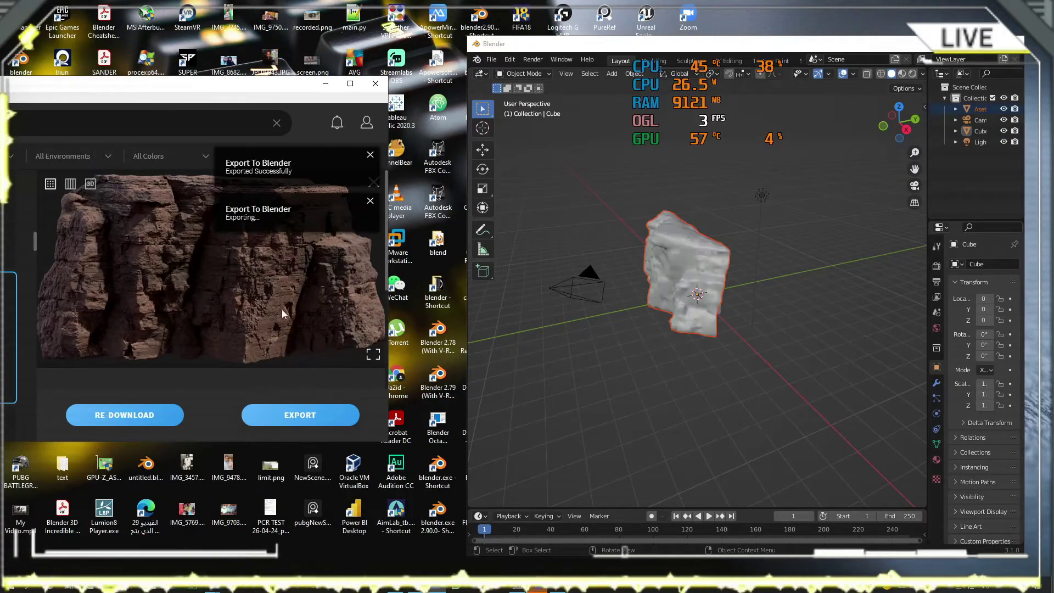
{"action": "scroll", "coordinate": [690, 276], "scroll_direction": "up", "scroll_amount": 8}
{"action": "scroll", "coordinate": [689, 277], "scroll_direction": "down", "scroll_amount": 7}
{"action": "middle_click_drag", "start_coordinate": [688, 285], "coordinate": [727, 269]}
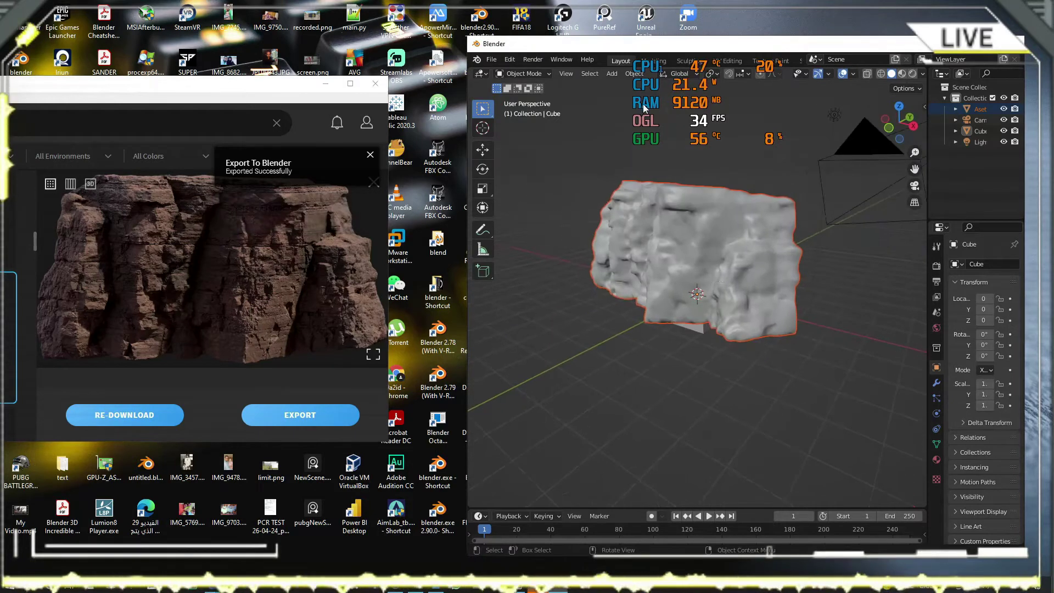
- Switch Blender to the Shading workspace, enlarge the node editor area and maximize the window
{"action": "left_click", "coordinate": [670, 64]}
{"action": "scroll", "coordinate": [671, 63], "scroll_direction": "down", "scroll_amount": 4}
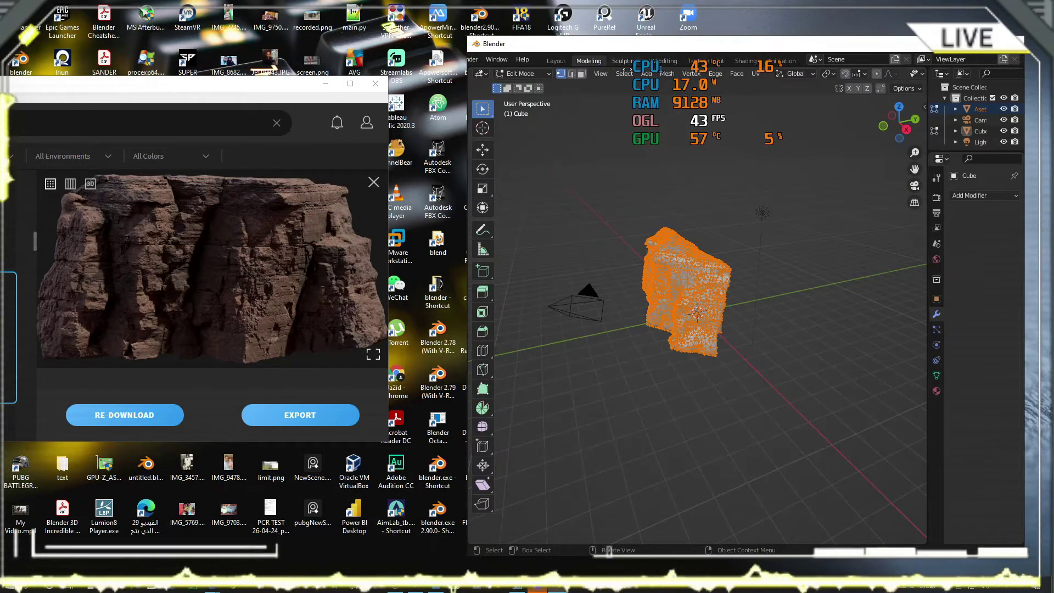
{"action": "middle_click_drag", "start_coordinate": [664, 63], "coordinate": [613, 65]}
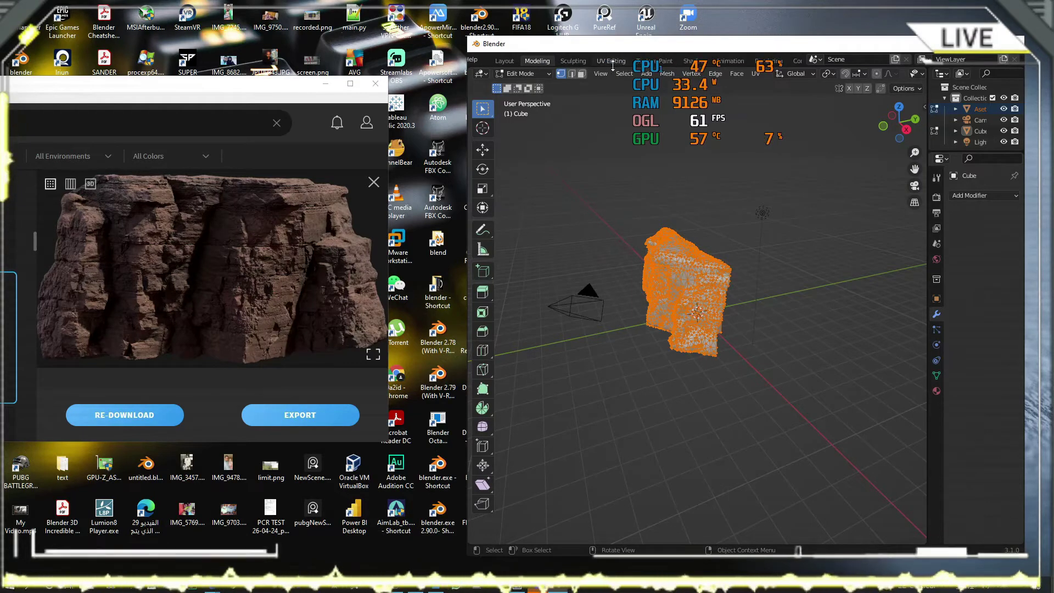
{"action": "left_click", "coordinate": [691, 61]}
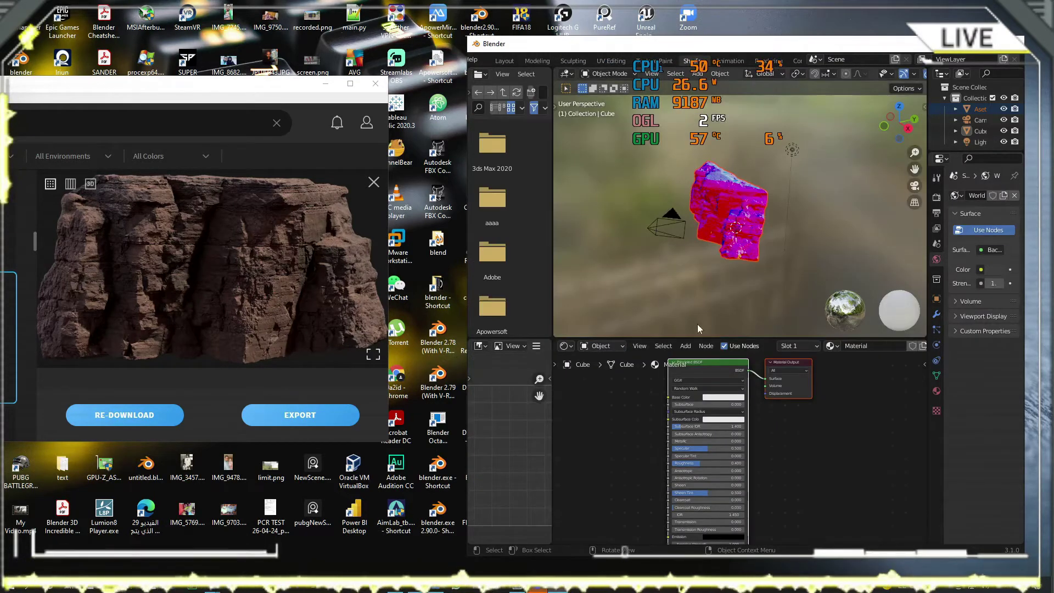
{"action": "left_click_drag", "start_coordinate": [708, 342], "coordinate": [715, 259]}
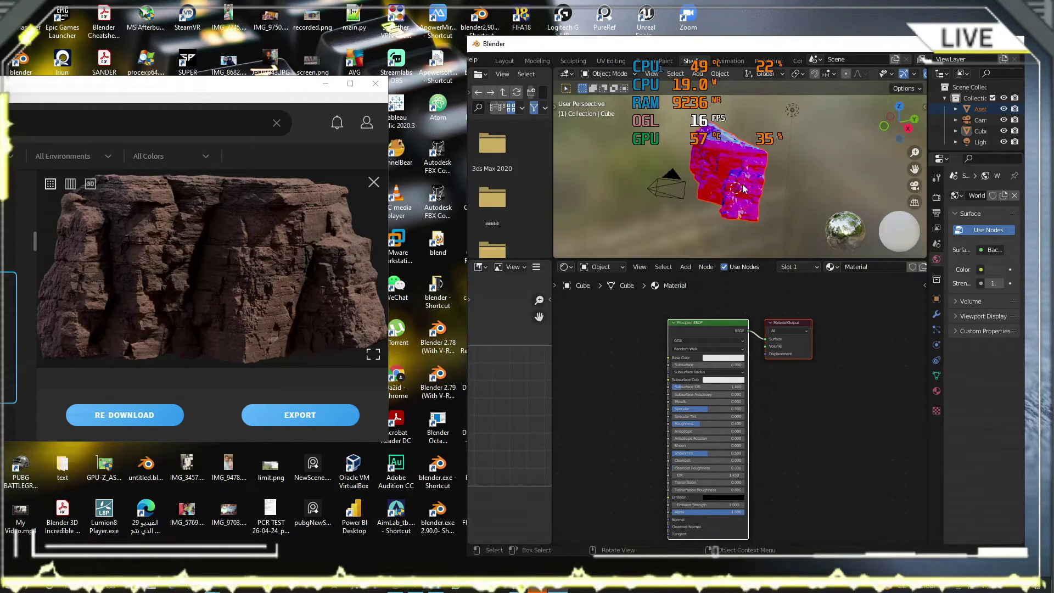
{"action": "scroll", "coordinate": [744, 188], "scroll_direction": "up", "scroll_amount": 3}
{"action": "left_click", "coordinate": [986, 44]}
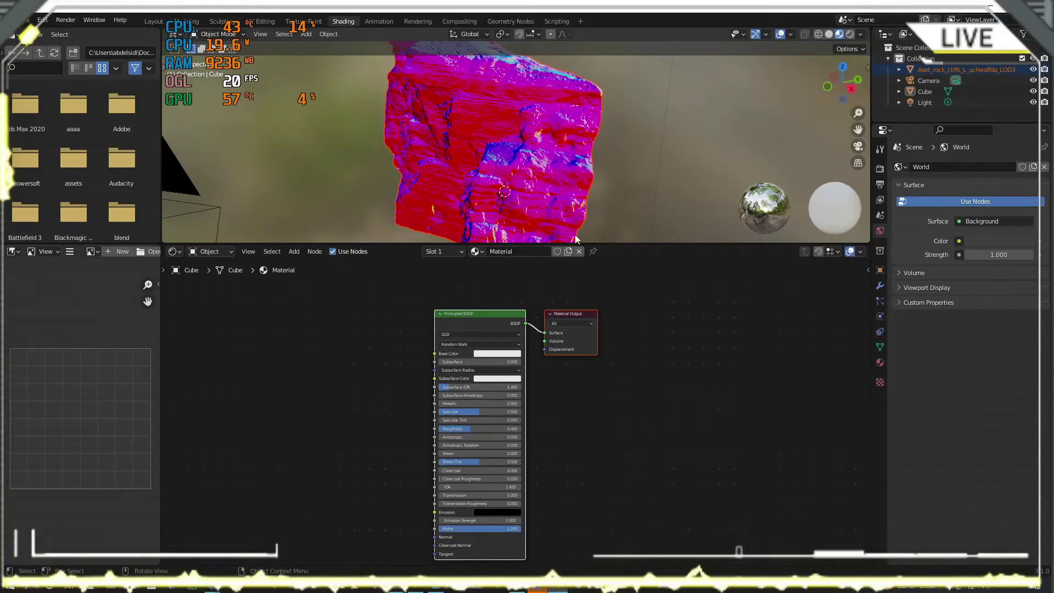
- In the rock cliff's material, move the Specular link to Roughness and the Normal Map link from Emission to Normal
{"action": "left_click_drag", "start_coordinate": [623, 242], "coordinate": [623, 270]}
{"action": "left_click", "coordinate": [521, 190]}
{"action": "middle_click_drag", "start_coordinate": [438, 392], "coordinate": [528, 303]}
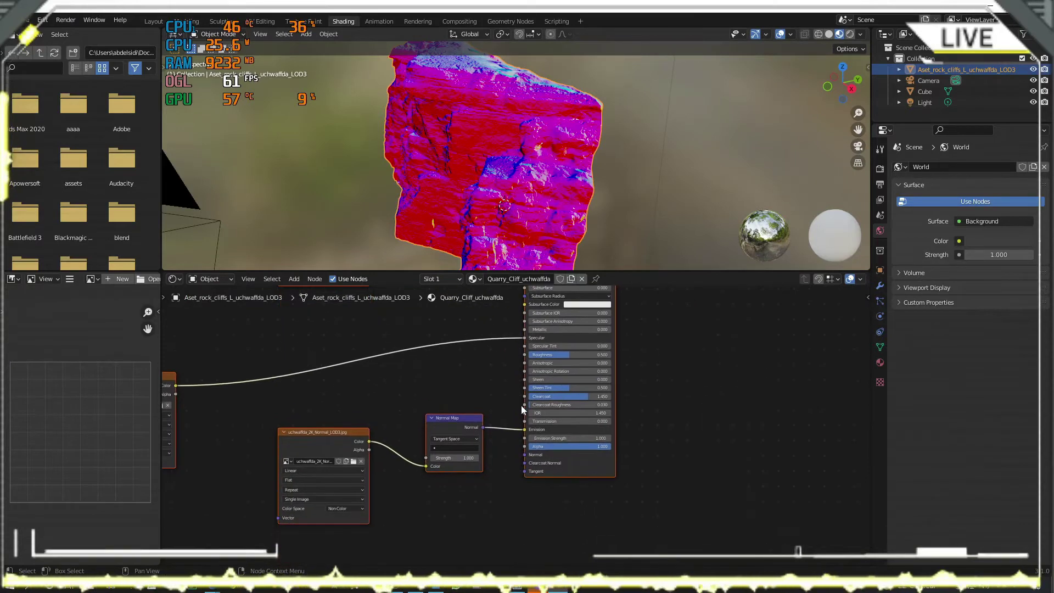
{"action": "scroll", "coordinate": [523, 409], "scroll_direction": "up", "scroll_amount": 4}
{"action": "middle_click_drag", "start_coordinate": [526, 369], "coordinate": [530, 429]}
{"action": "left_click_drag", "start_coordinate": [519, 370], "coordinate": [535, 390]}
{"action": "middle_click_drag", "start_coordinate": [522, 415], "coordinate": [555, 344]}
{"action": "left_click_drag", "start_coordinate": [567, 421], "coordinate": [570, 456]}
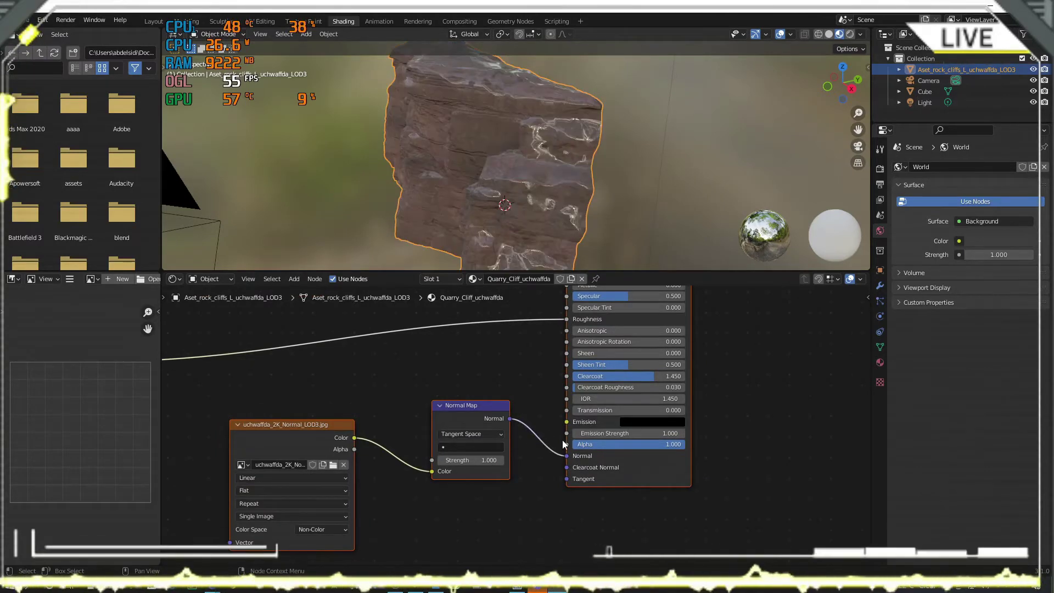
- Set the Principled BSDF's Clearcoat to 0 and enlarge the 3D viewport to inspect the rock cliff from the front
{"action": "scroll", "coordinate": [554, 340], "scroll_direction": "up", "scroll_amount": 2, "text": "shift"}
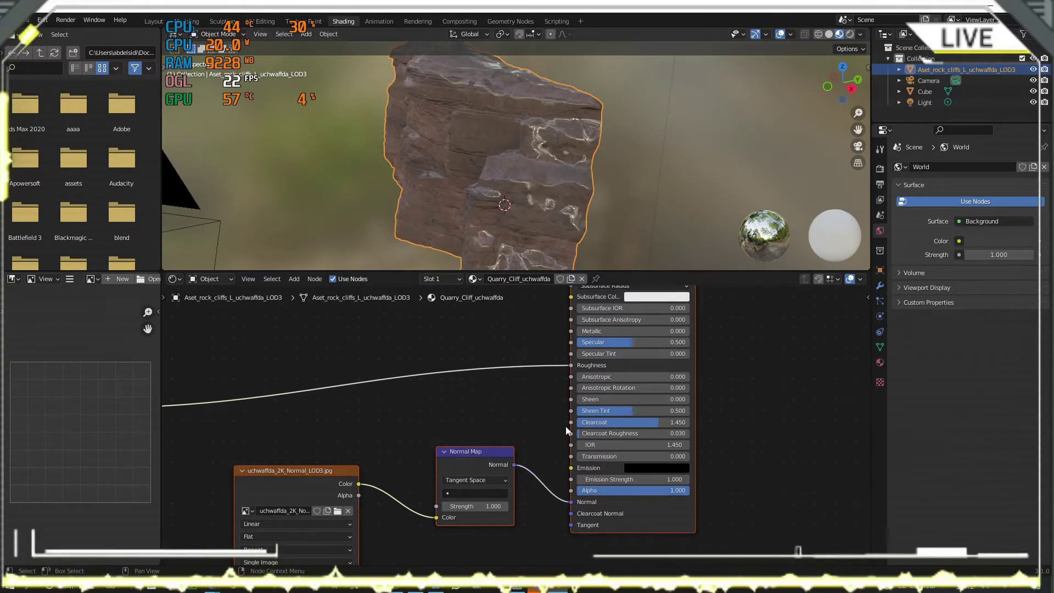
{"action": "middle_click_drag", "start_coordinate": [565, 426], "coordinate": [552, 388]}
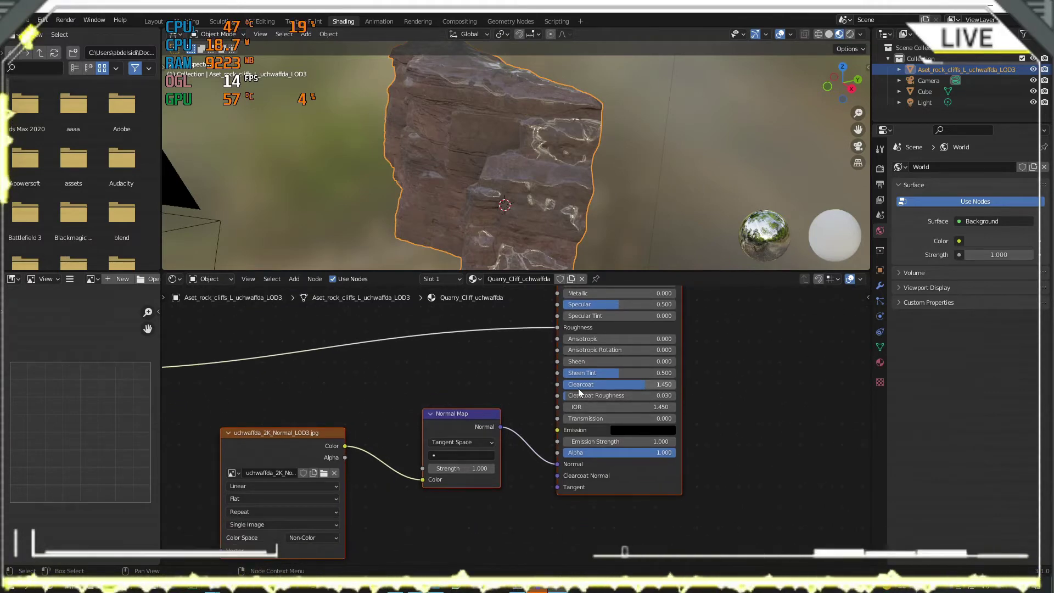
{"action": "left_click_drag", "start_coordinate": [644, 384], "coordinate": [542, 374]}
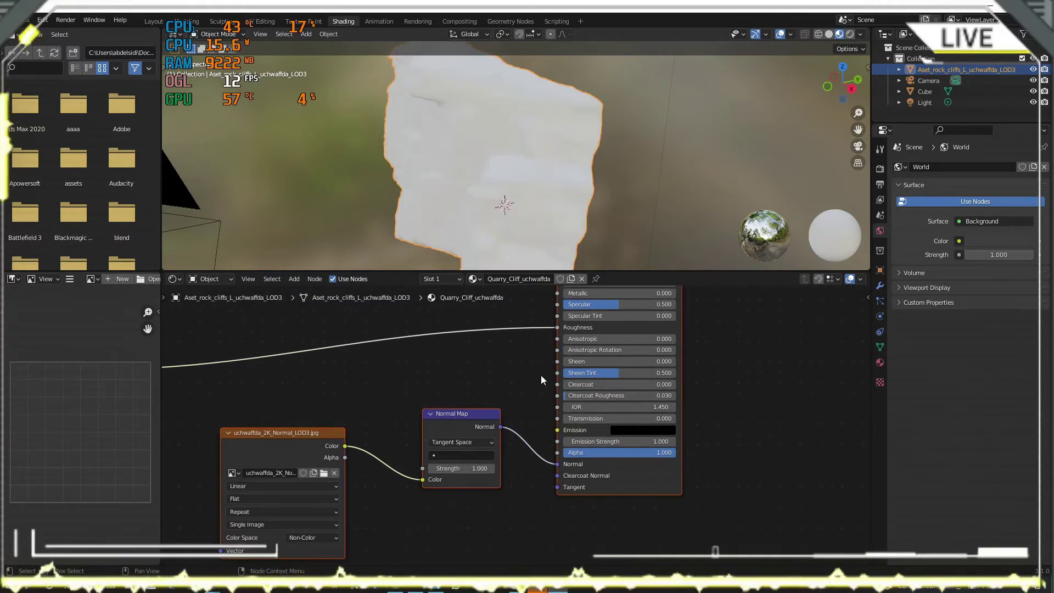
{"action": "left_click_drag", "start_coordinate": [613, 270], "coordinate": [614, 535]}
{"action": "scroll", "coordinate": [496, 308], "scroll_direction": "up", "scroll_amount": 5}
{"action": "scroll", "coordinate": [496, 308], "scroll_direction": "down", "scroll_amount": 5}
{"action": "middle_click_drag", "start_coordinate": [485, 317], "coordinate": [560, 308]}
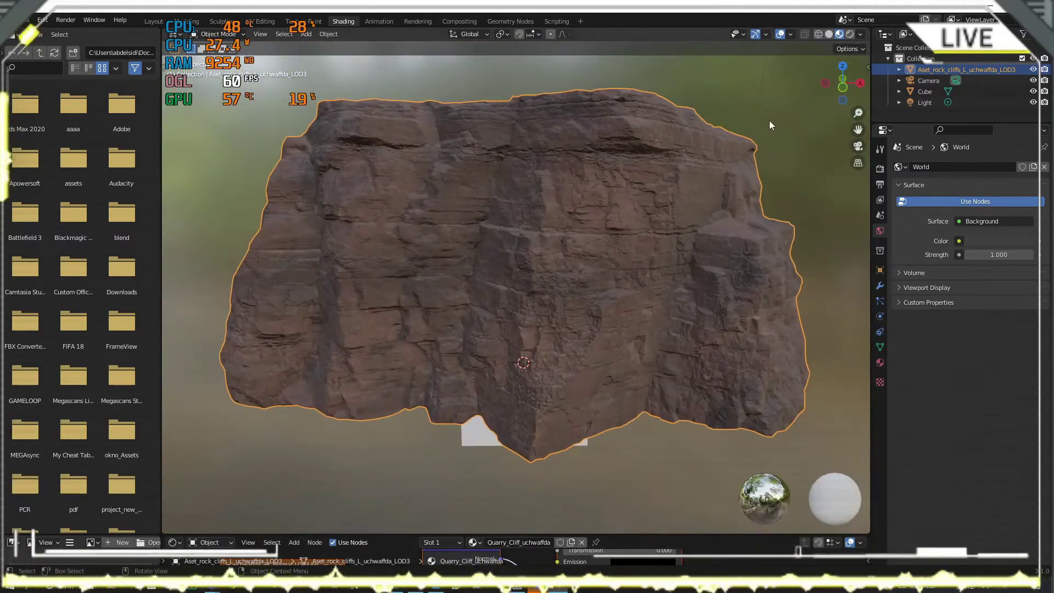
- Quit Blender 3.1 without saving, and start Blender 2.93 with its splash screen dismissed
{"action": "key", "text": "ctrl+q"}
{"action": "left_click", "coordinate": [560, 314]}
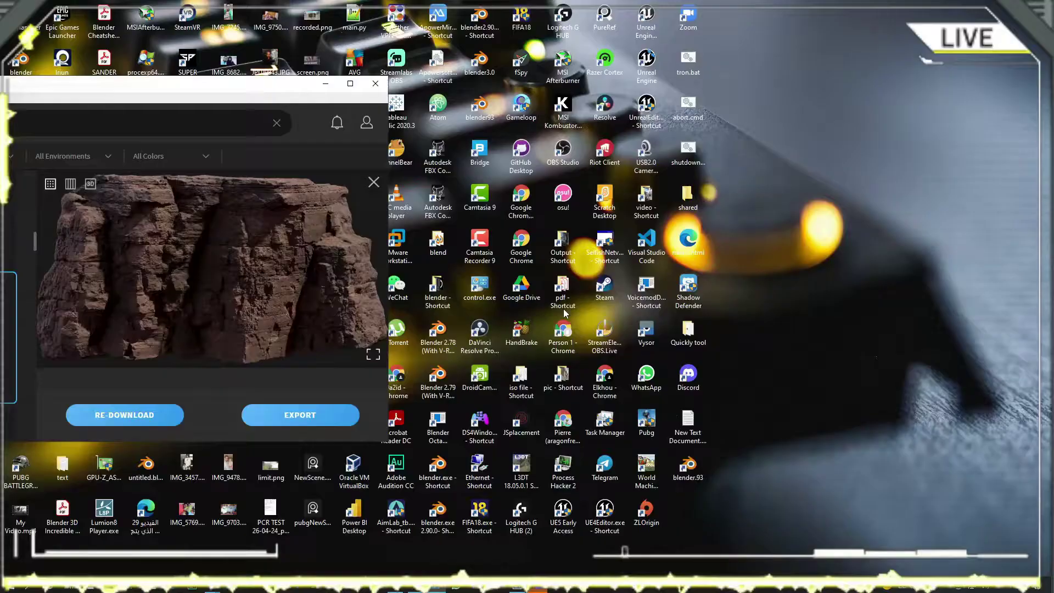
{"action": "double_click", "coordinate": [688, 466]}
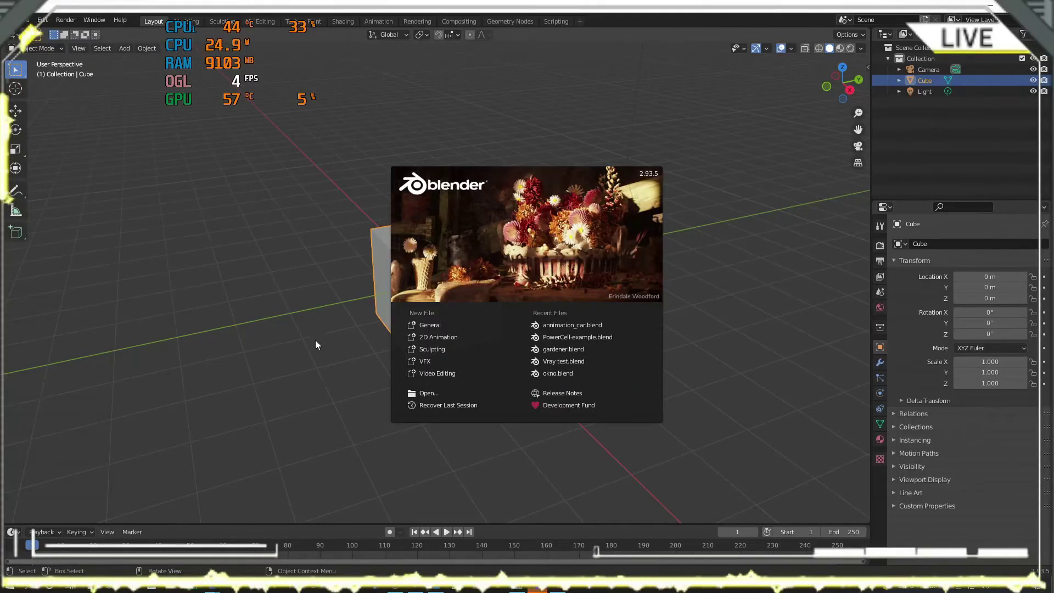
{"action": "left_click", "coordinate": [315, 340]}
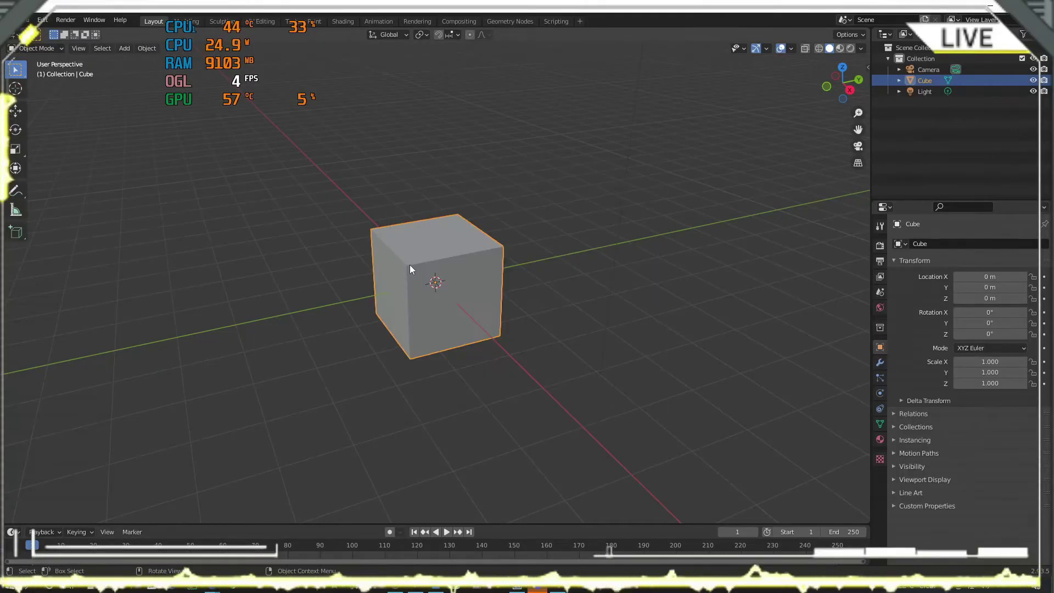
- Delete the default cube and export the rock cliff asset from Quixel Bridge to Blender 2.93
{"action": "key", "text": "x"}
{"action": "left_click", "coordinate": [410, 265]}
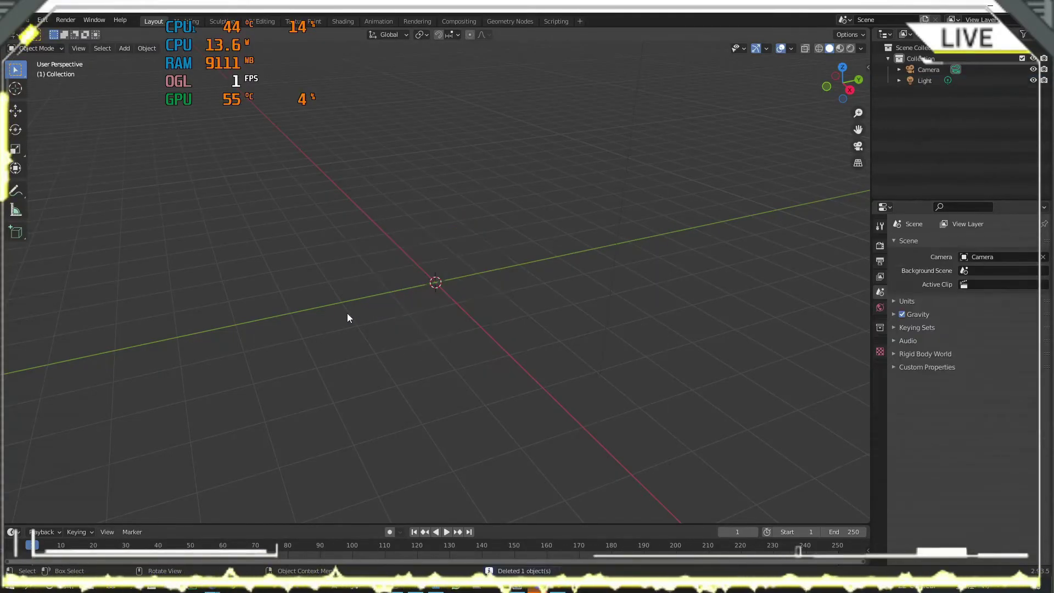
{"action": "key", "text": "alt+Tab"}
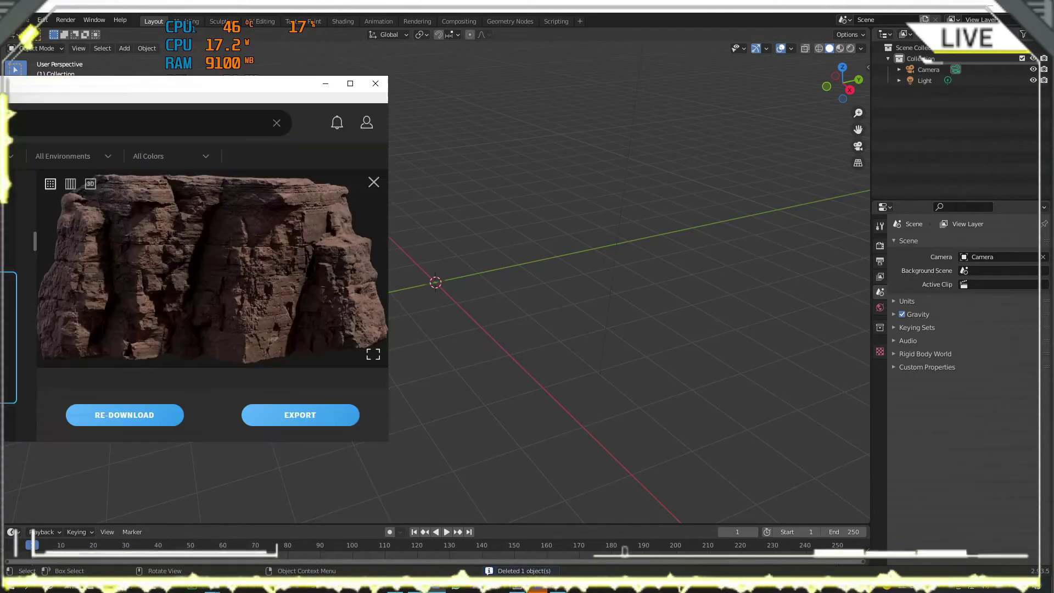
{"action": "left_click", "coordinate": [322, 414]}
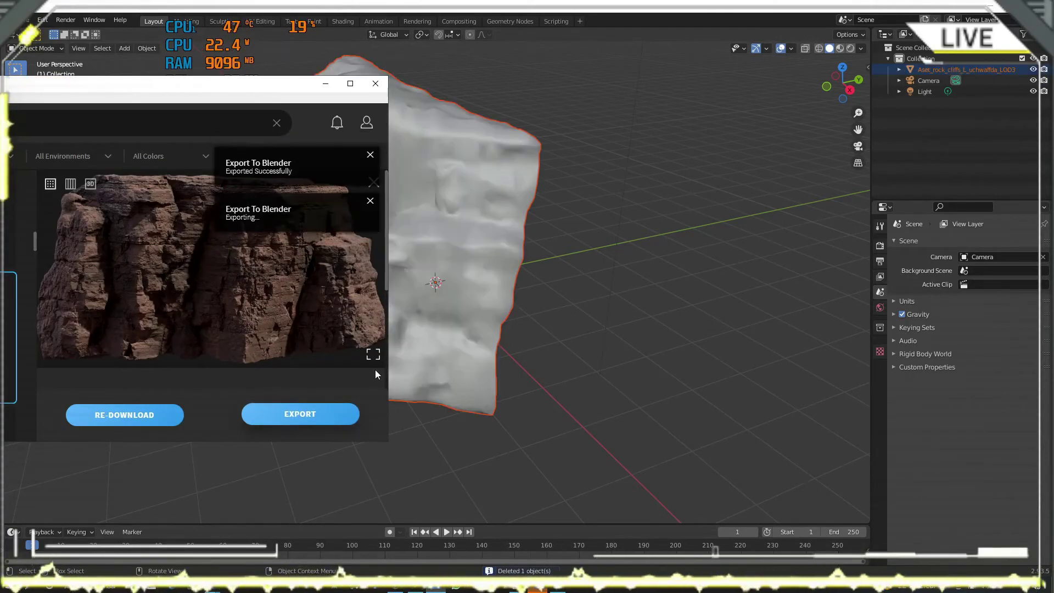
- Select the imported rock cliff and display the viewport in Rendered shading
{"action": "left_click", "coordinate": [448, 265]}
{"action": "middle_click_drag", "start_coordinate": [450, 265], "coordinate": [474, 259]}
{"action": "left_click", "coordinate": [840, 49]}
{"action": "left_click", "coordinate": [850, 49]}
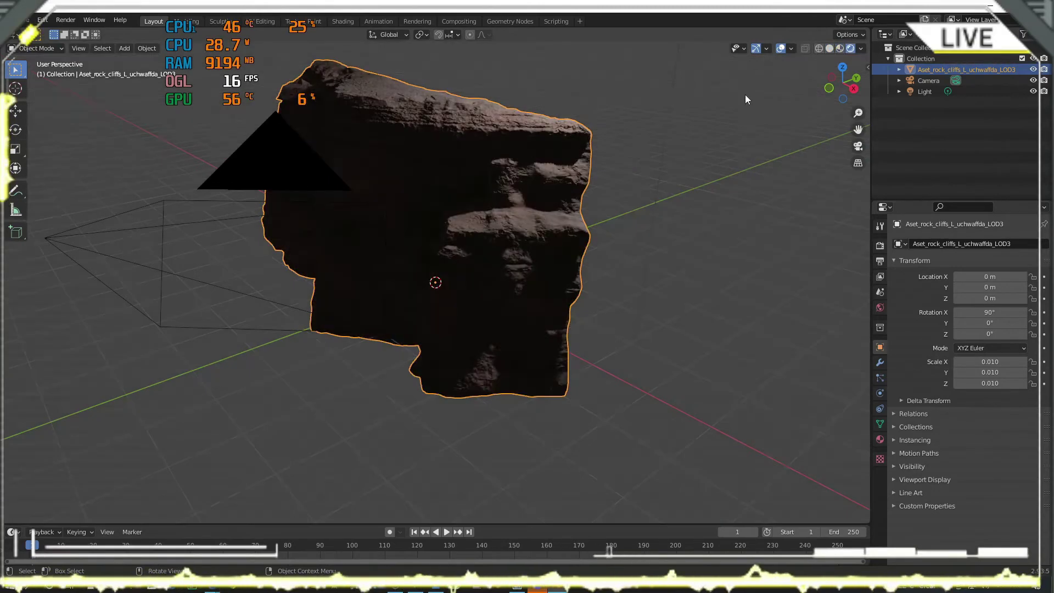